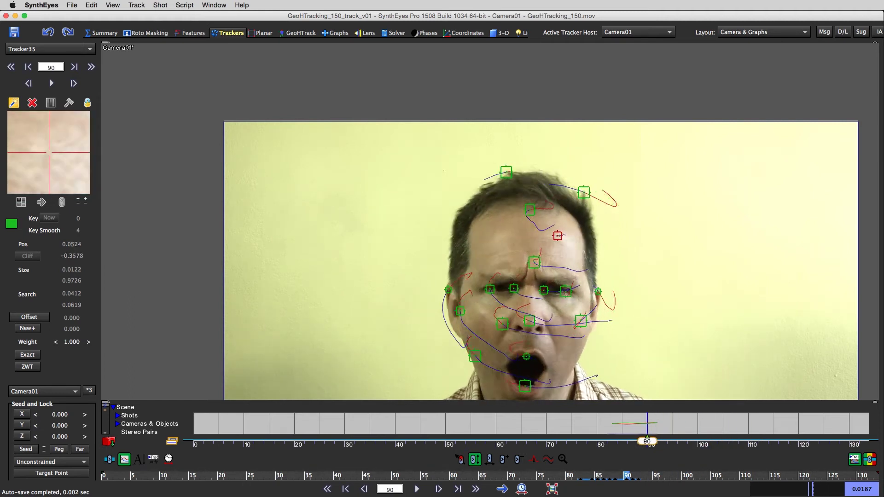
# - Add a new tracker on the hair above the image-left temple at frame 88 and centre it on the hair detail through frame 91
pyautogui.scroll(3, 440, 231)
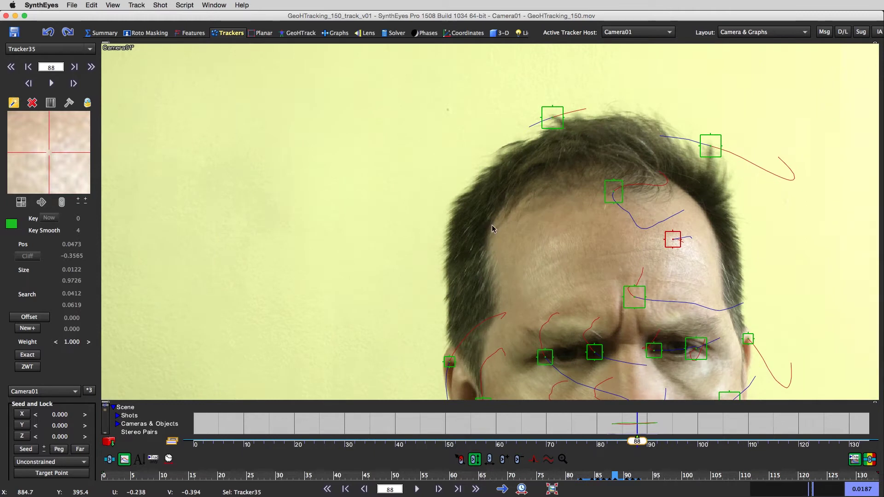
pyautogui.moveTo(491, 215); pyautogui.dragTo(490, 215)
pyautogui.press('d')
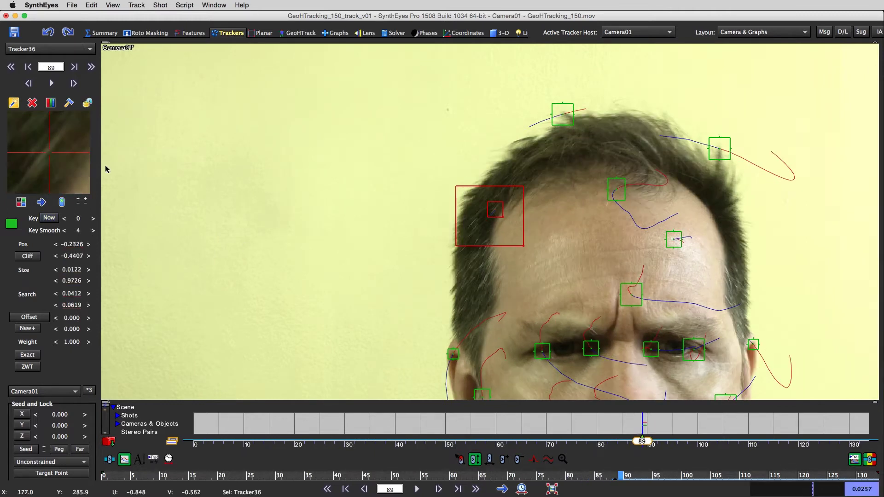
pyautogui.click(50, 155)
pyautogui.press('d')
pyautogui.moveTo(50, 155); pyautogui.dragTo(49, 153)
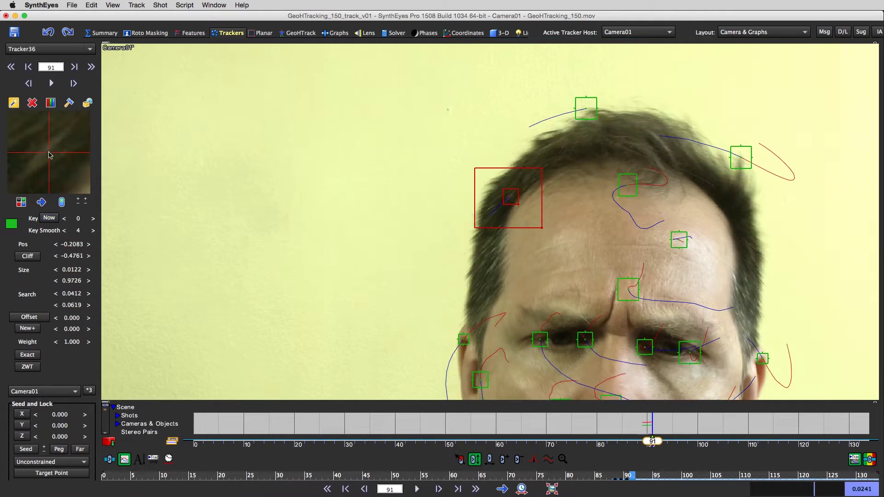
# - Fine-tune the temple hair tracker on its hair strand while tracking it forward to frame 98
pyautogui.press('s')
pyautogui.press('s')
pyautogui.moveTo(49, 153); pyautogui.dragTo(57, 153)
pyautogui.press('d')
pyautogui.press('d')
pyautogui.press('d')
pyautogui.press('s')
pyautogui.press('s')
pyautogui.press('s')
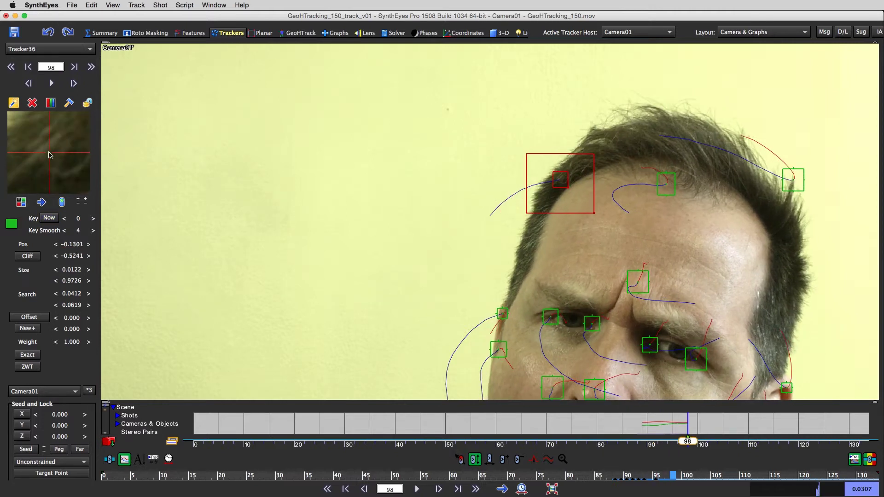
# - Track the temple hair tracker forward frame by frame to frame 127
pyautogui.press('s')
pyautogui.press('s')
pyautogui.press('s')
pyautogui.press('s')
pyautogui.press('s')
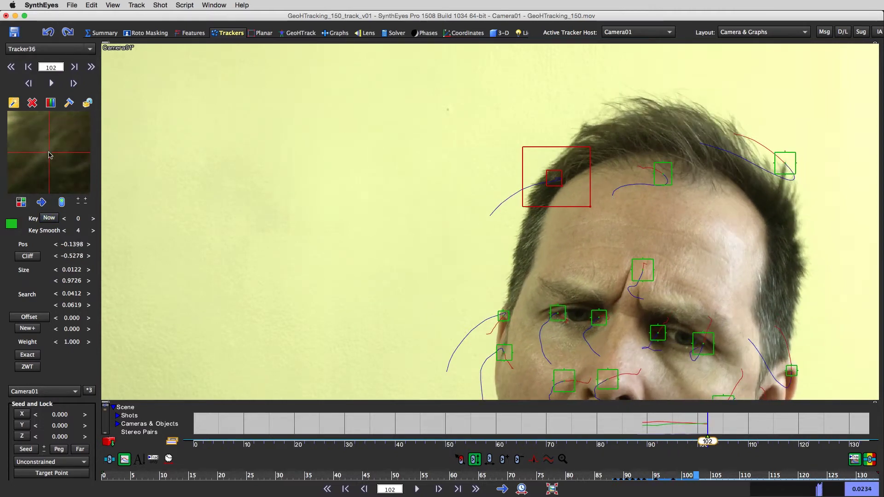
pyautogui.press('s')
pyautogui.press('s')
pyautogui.press('s')
pyautogui.press('s')
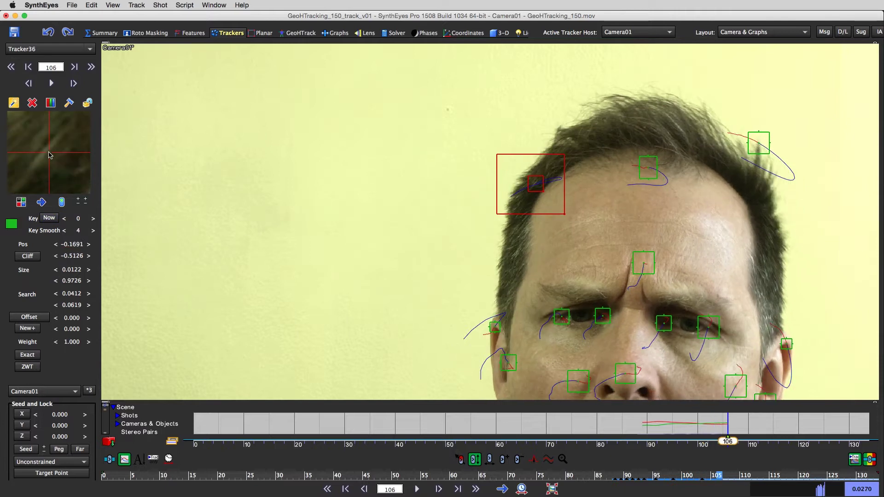
pyautogui.press('s')
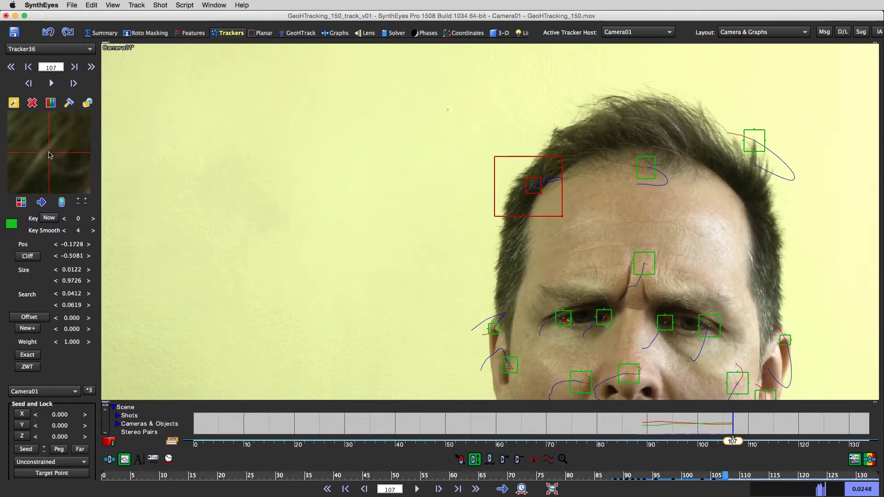
pyautogui.press('s')
pyautogui.press('s')
pyautogui.press('s')
pyautogui.press('s')
pyautogui.press('s')
pyautogui.press('s')
pyautogui.press('s')
pyautogui.press('s')
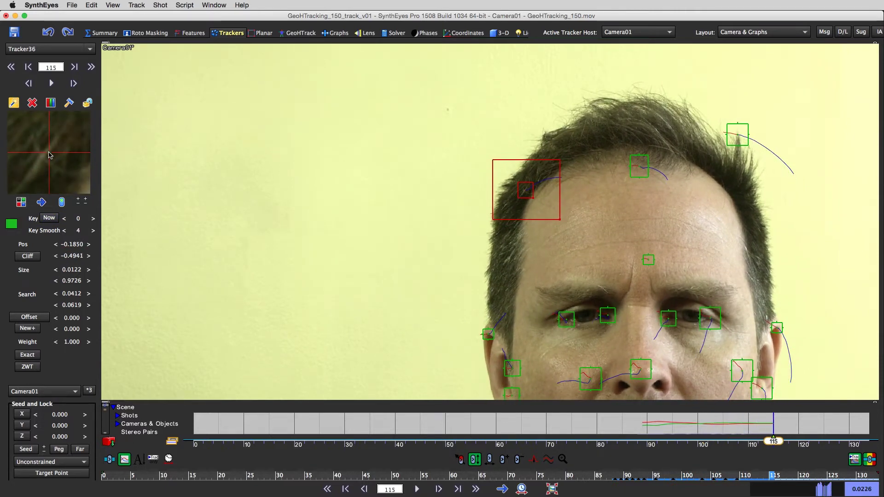
pyautogui.press('s')
pyautogui.press('s')
pyautogui.press('s')
pyautogui.press('s')
pyautogui.press('s')
pyautogui.press('s')
pyautogui.press('s')
pyautogui.press('s')
pyautogui.press('s')
pyautogui.press('s')
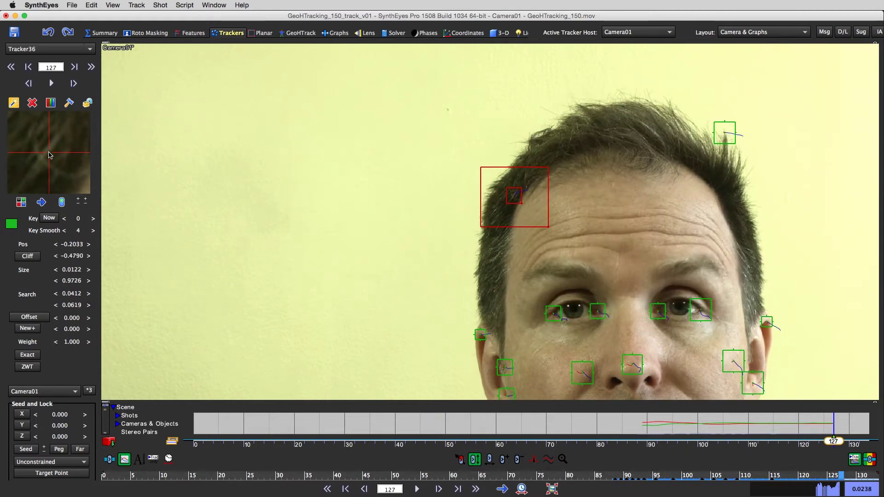
# - Return to frame 122, disable the temple hair tracker from there on, and advance to frame 131
pyautogui.press('a')
pyautogui.press('a')
pyautogui.press('a')
pyautogui.press('a')
pyautogui.press('a')
pyautogui.press('a')
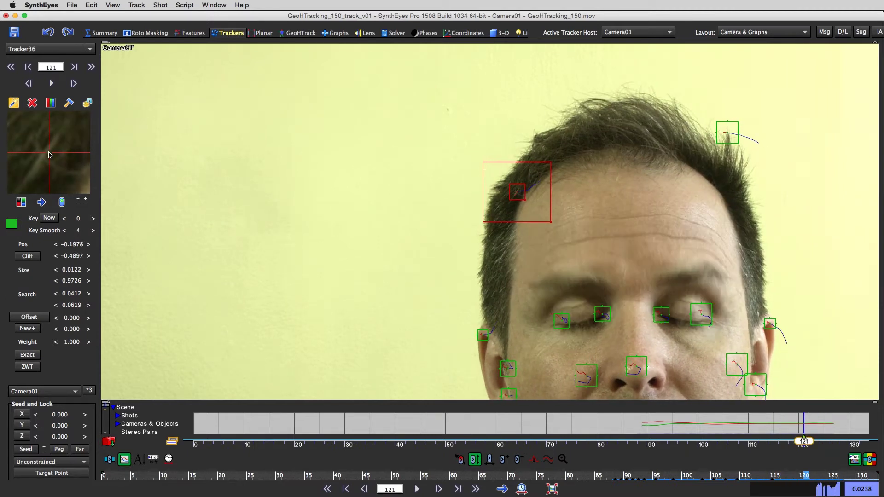
pyautogui.press('s')
pyautogui.press('s')
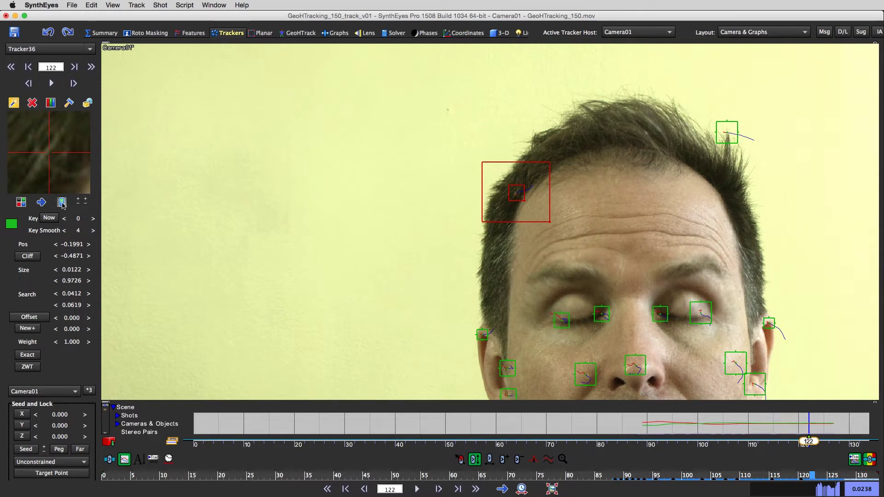
pyautogui.press('s')
pyautogui.press('s')
pyautogui.press('s')
pyautogui.press('s')
pyautogui.press('s')
pyautogui.press('s')
pyautogui.press('s')
pyautogui.press('s')
pyautogui.press('s')
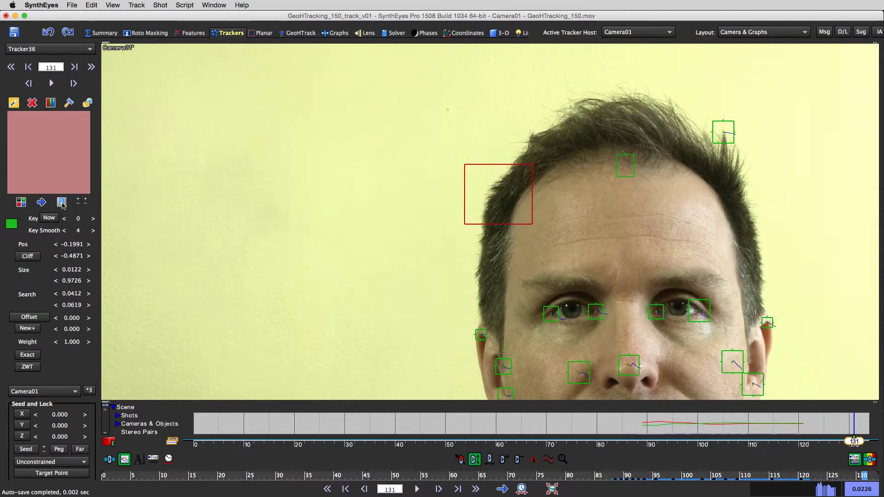
# - Step back to frame 125 and forward to frame 131 to examine the hair around the disabled tracker
pyautogui.press('a')
pyautogui.press('a')
pyautogui.press('a')
pyautogui.press('a')
pyautogui.press('a')
pyautogui.press('a')
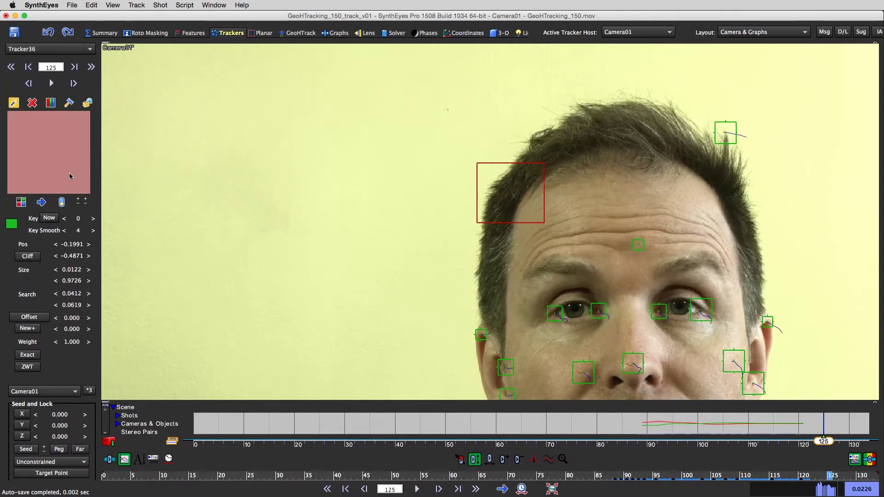
pyautogui.press('s')
pyautogui.press('s')
pyautogui.press('s')
pyautogui.press('s')
pyautogui.press('s')
pyautogui.press('s')
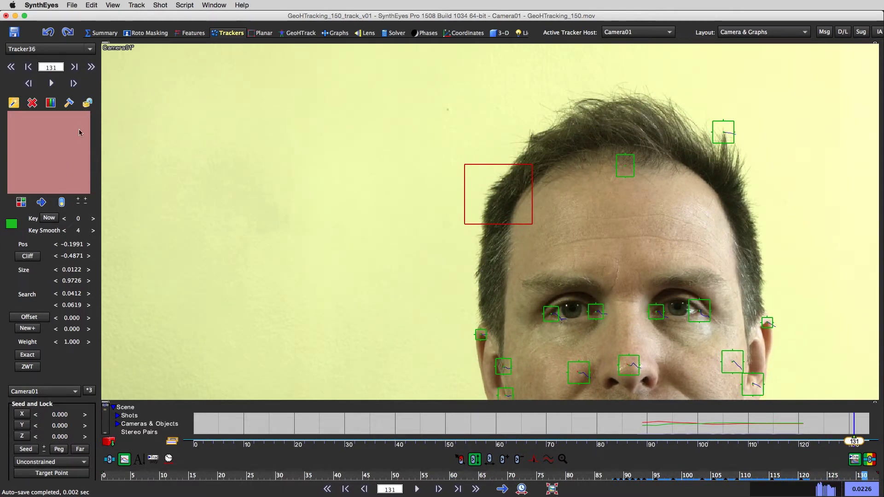
# - Re-enable the temple hair tracker at frame 131, key it on the hair detail, track it to frame 133 and lock it
pyautogui.click(62, 202)
pyautogui.click(49, 153)
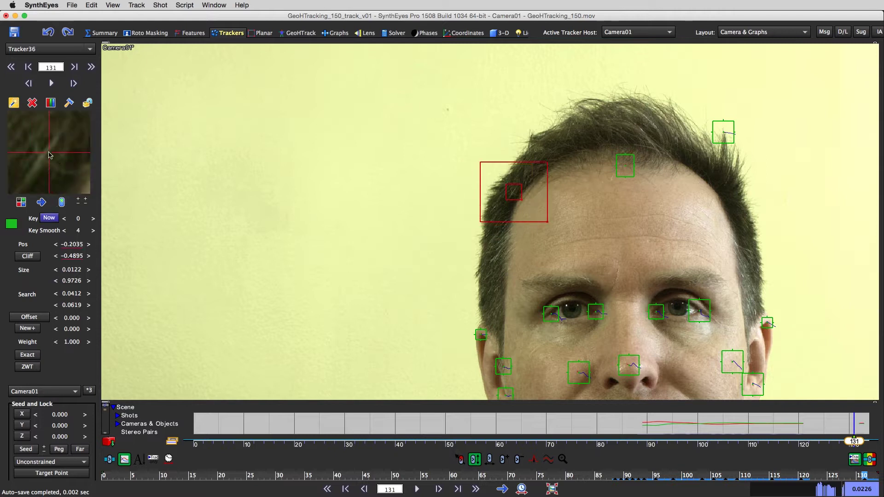
pyautogui.press('d')
pyautogui.press('d')
pyautogui.click(87, 102)
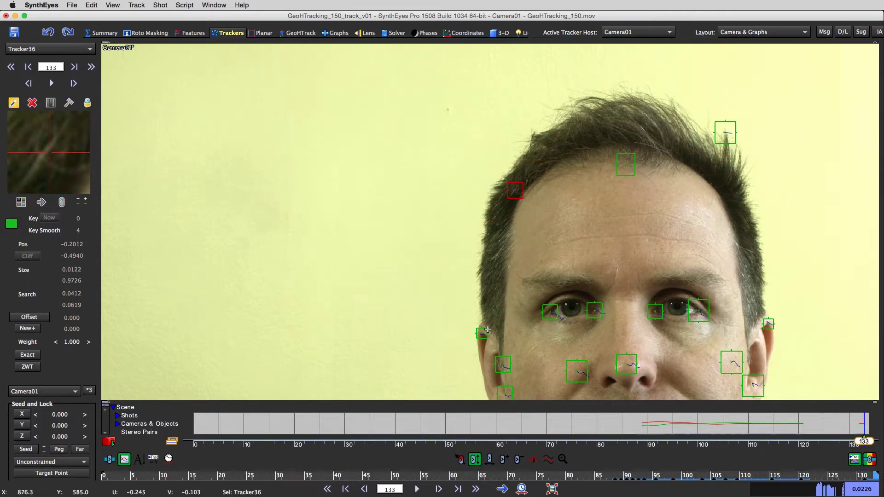
pyautogui.moveTo(867, 476)
pyautogui.mouseDown()
pyautogui.moveTo(606, 476)
pyautogui.moveTo(482, 459)
pyautogui.moveTo(875, 477)
pyautogui.mouseUp()
pyautogui.scroll(-4, 720, 261)
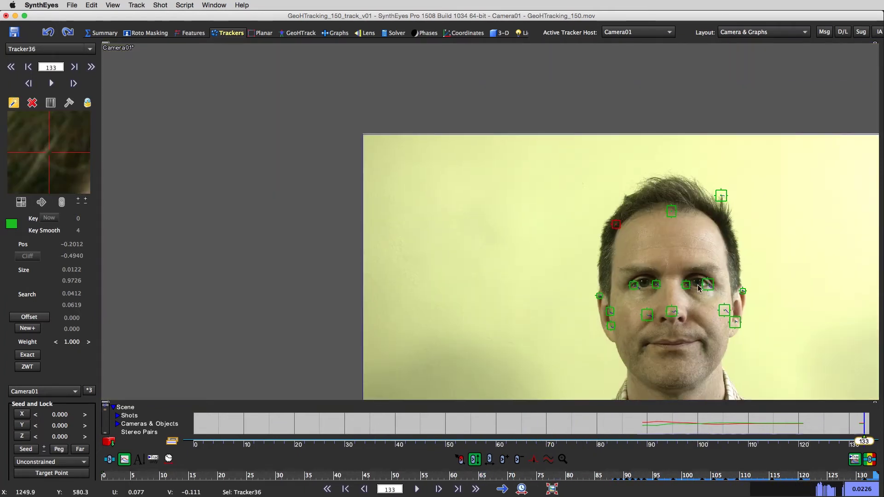
pyautogui.moveTo(698, 288); pyautogui.dragTo(489, 197, button='middle')
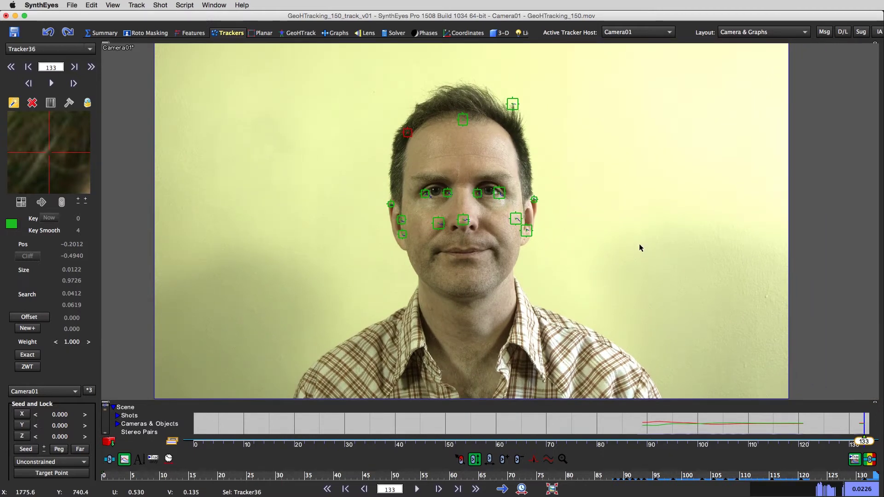
# - Switch to Safari to check the sensor size in the Blackmagic Production Camera 4K PL specifications, and return to SynthEyes
pyautogui.press('super+Tab')
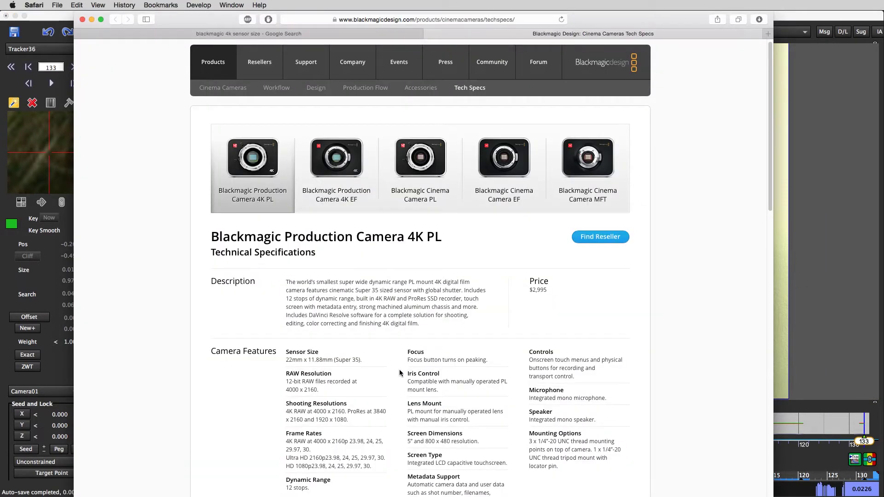
pyautogui.scroll(1, 299, 359)
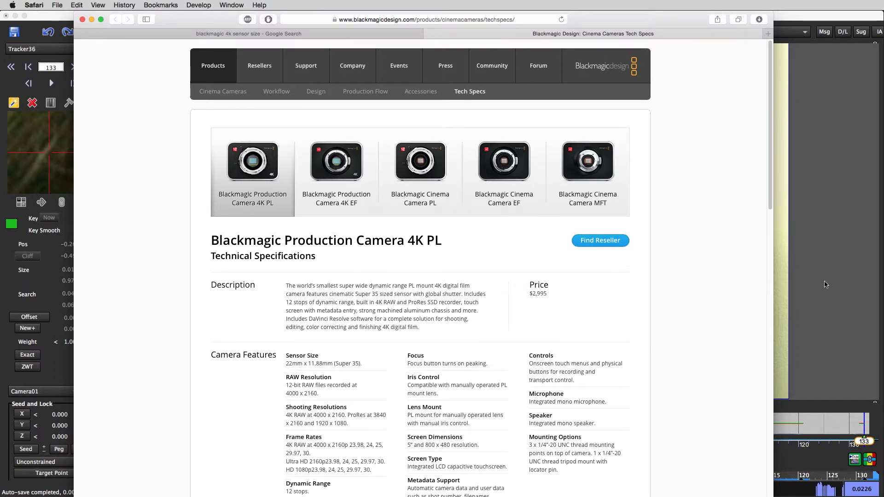
pyautogui.click(849, 17)
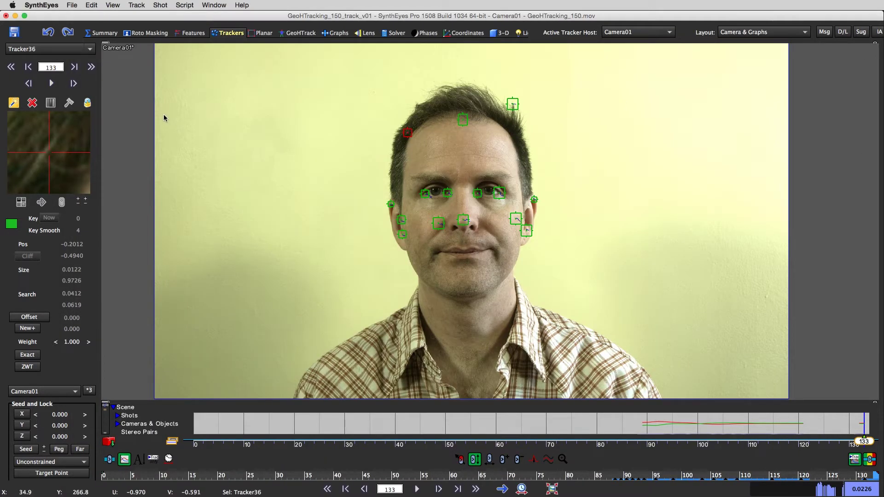
pyautogui.press('super+Tab')
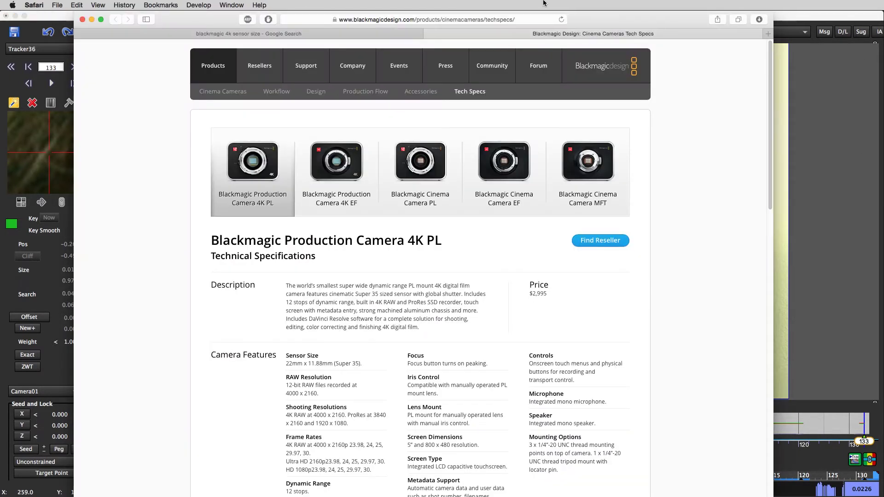
pyautogui.press('super+m')
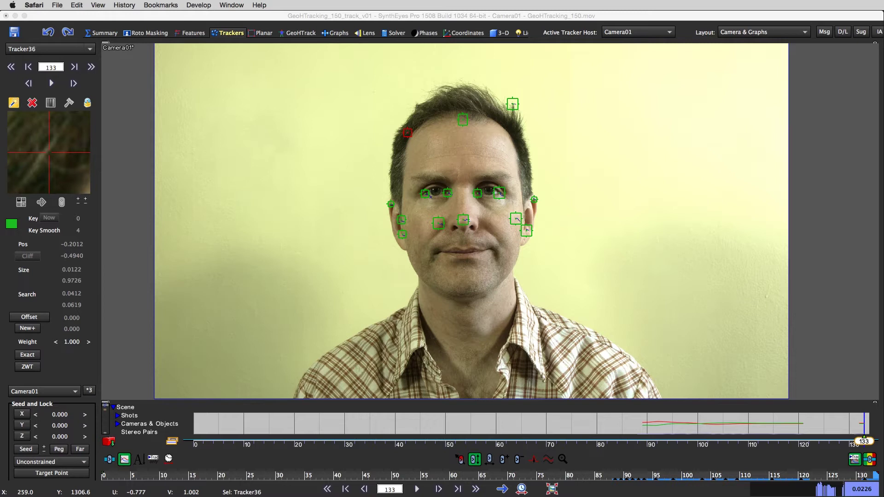
pyautogui.click(107, 19)
pyautogui.click(41, 5)
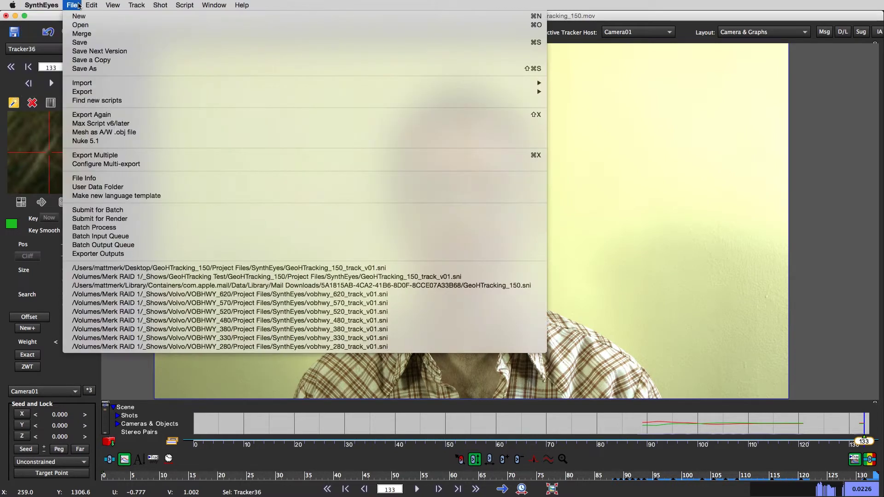
# - Open the settings of the current shot for editing and switch the back plate units to millimetres
pyautogui.moveTo(93, 7)
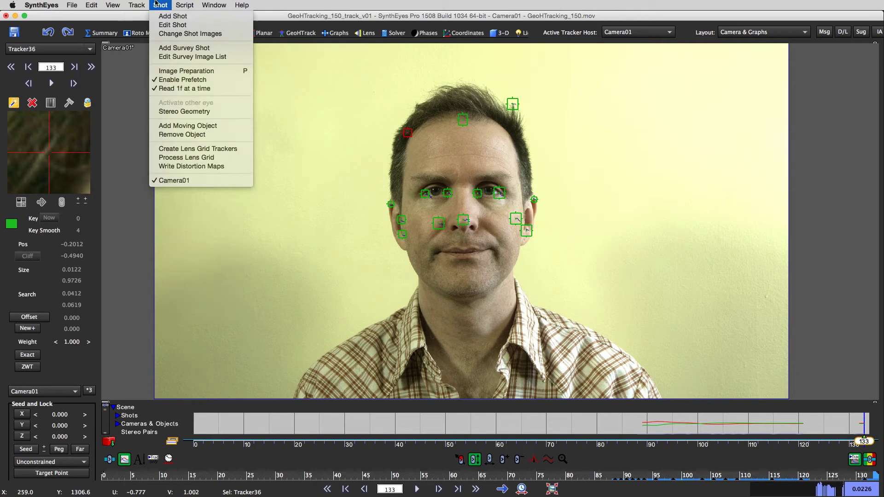
pyautogui.click(167, 25)
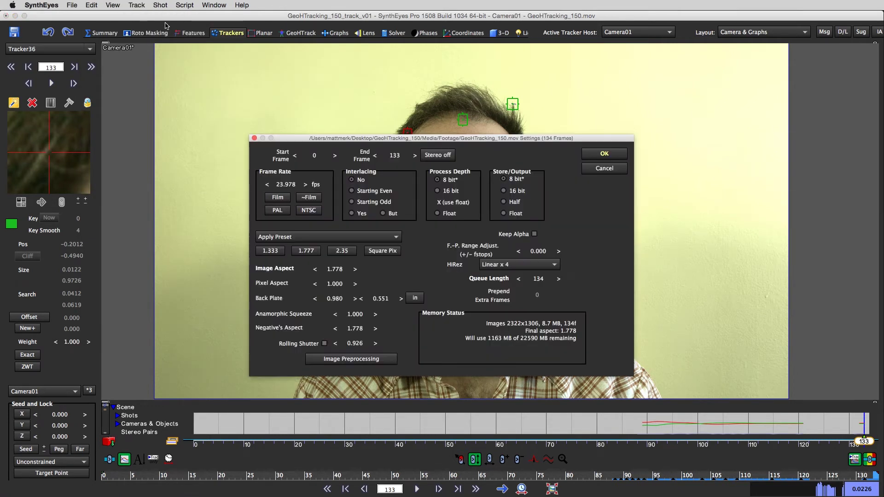
pyautogui.click(93, 7)
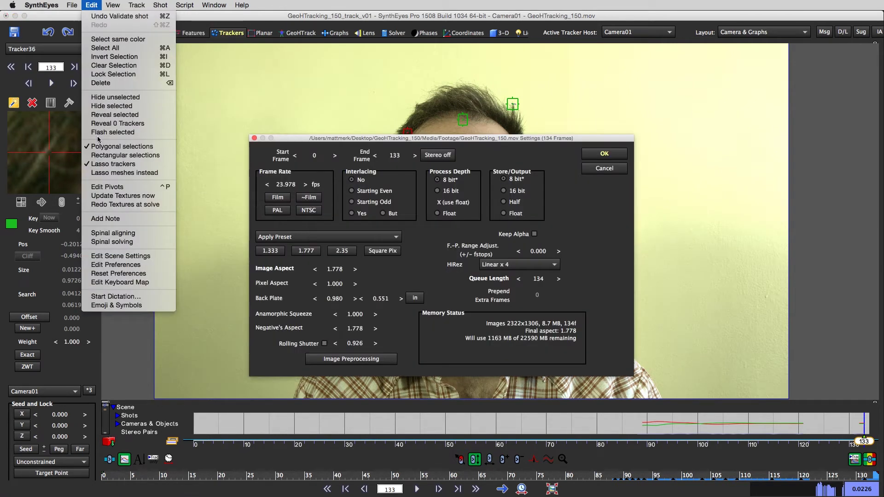
pyautogui.moveTo(155, 6)
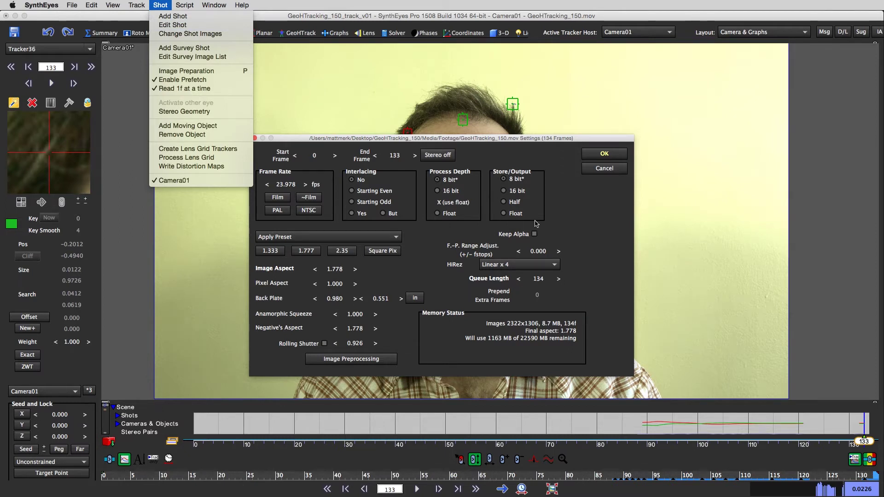
pyautogui.click(601, 224)
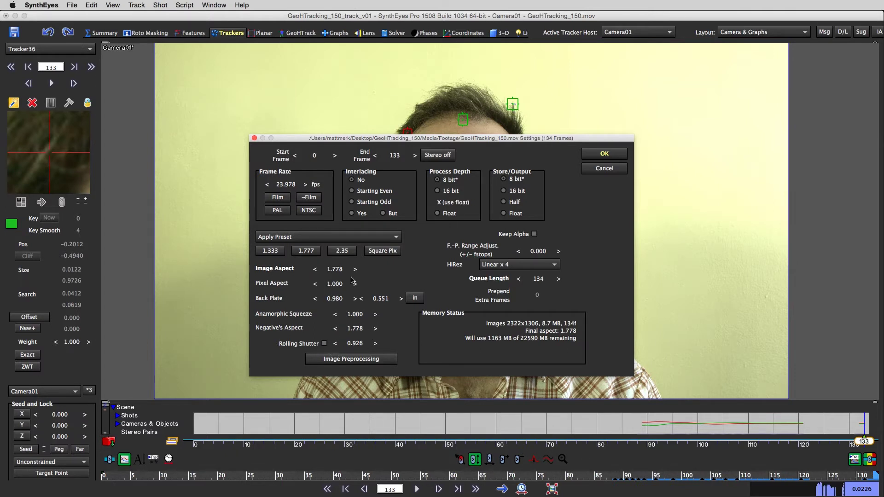
pyautogui.click(415, 298)
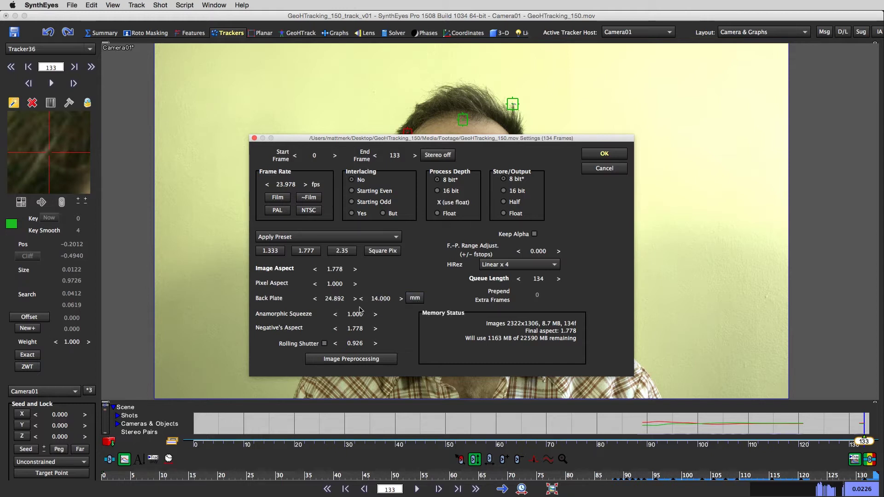
# - Enter a back plate width of 22 mm and height of 11.88 mm, and recheck the sensor size on the camera specification page
pyautogui.click(333, 300)
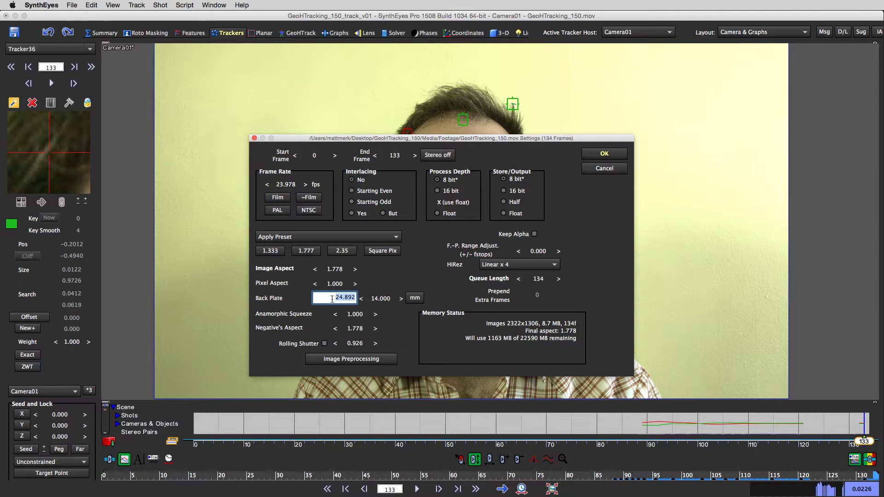
pyautogui.write('22')
pyautogui.press('Tab')
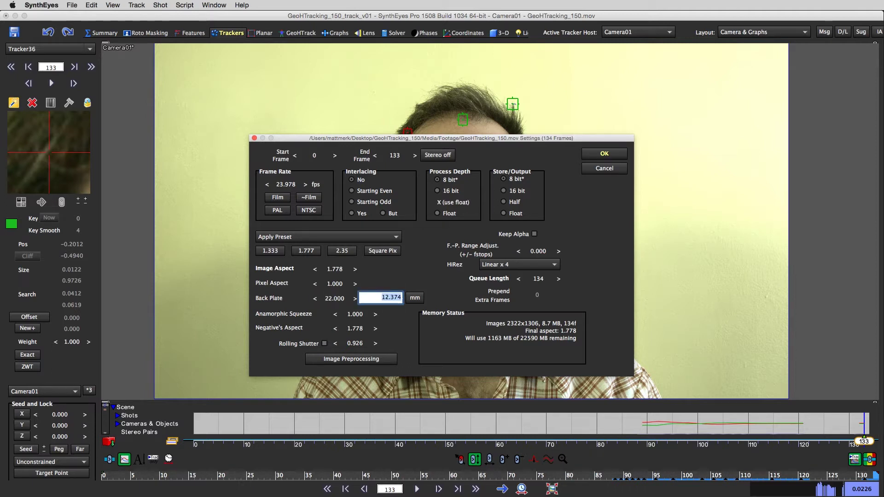
pyautogui.write('11.88')
pyautogui.press('Tab')
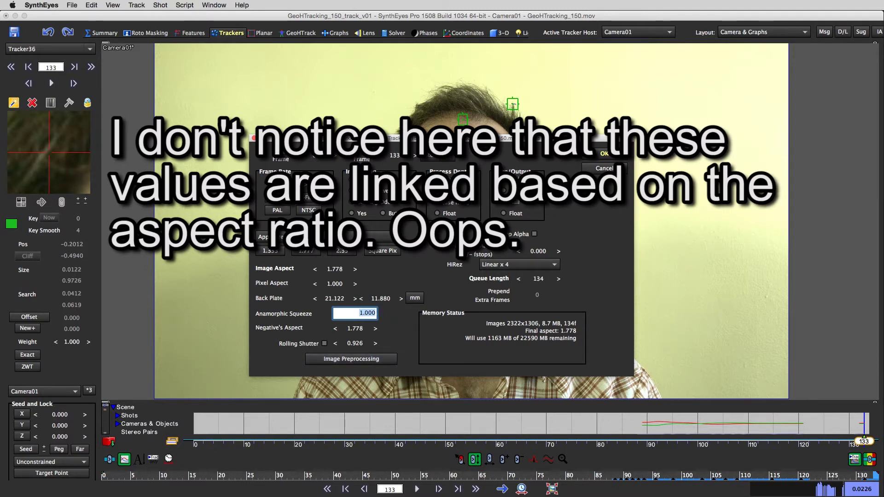
pyautogui.moveTo(883, 30); pyautogui.dragTo(412, 10)
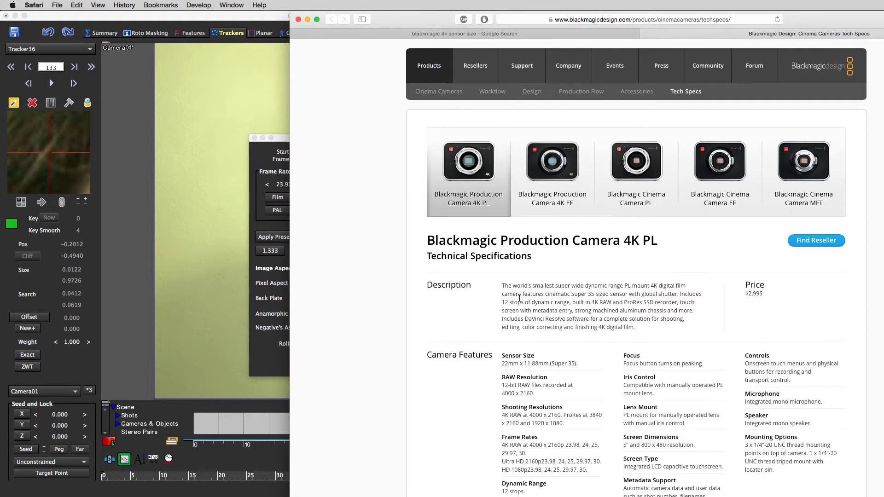
pyautogui.moveTo(351, 17); pyautogui.dragTo(883, 23)
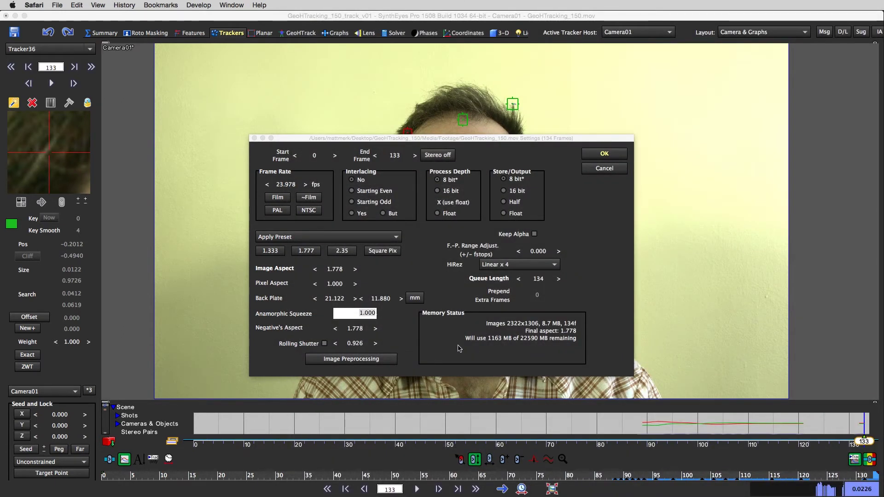
# - Accept the shot settings and set the solving mode of Camera01 to Disabled
pyautogui.click(605, 154)
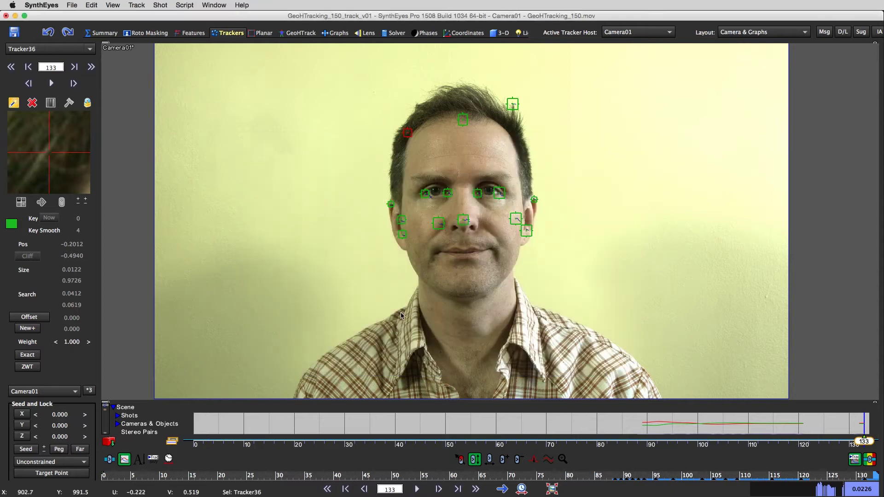
pyautogui.click(111, 480)
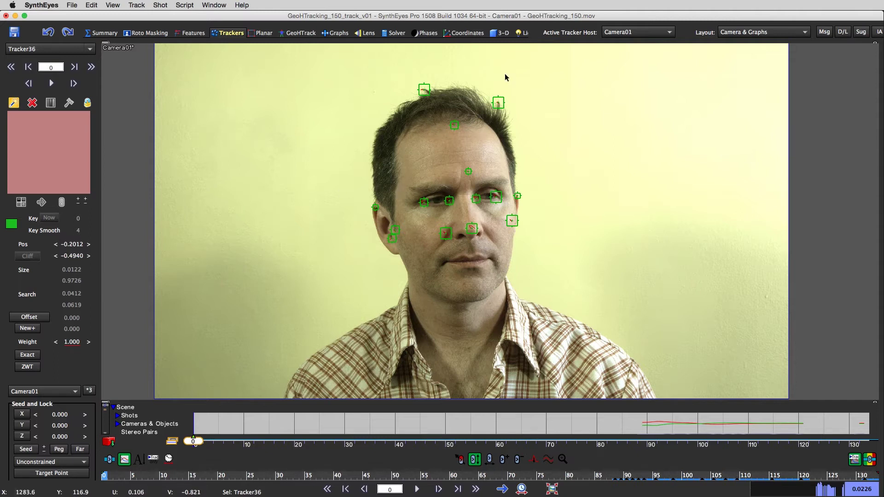
pyautogui.click(397, 33)
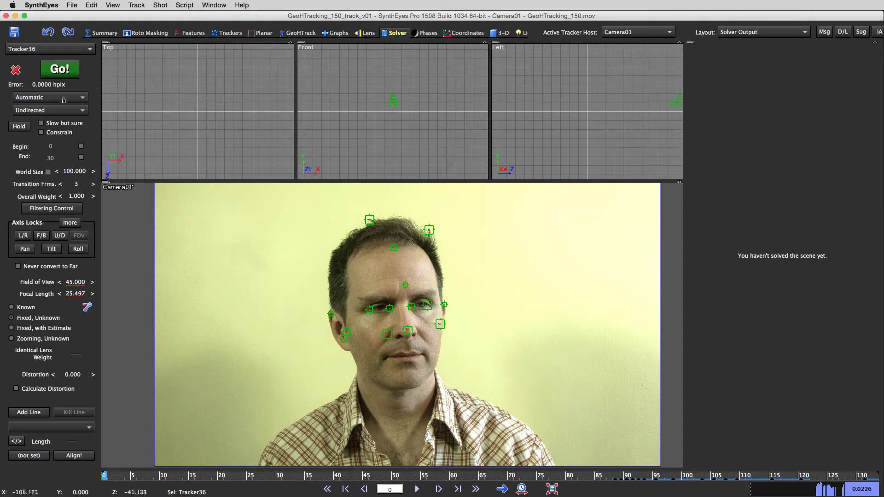
pyautogui.click(46, 98)
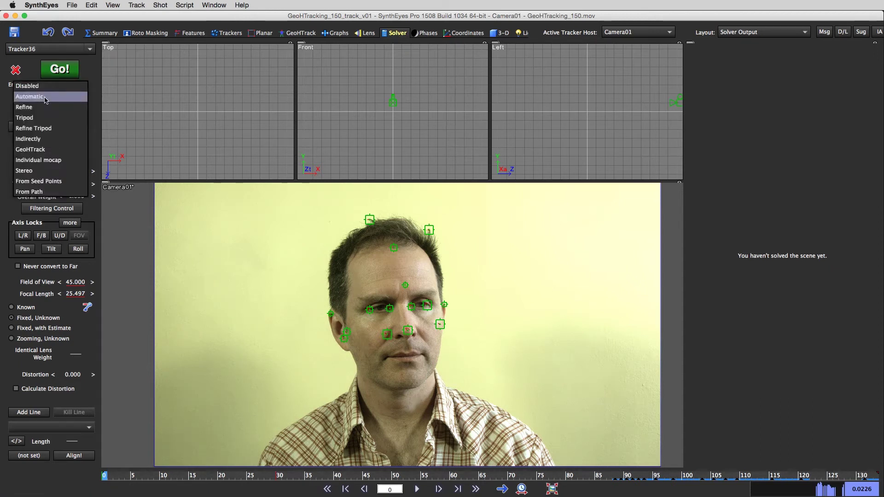
pyautogui.click(45, 87)
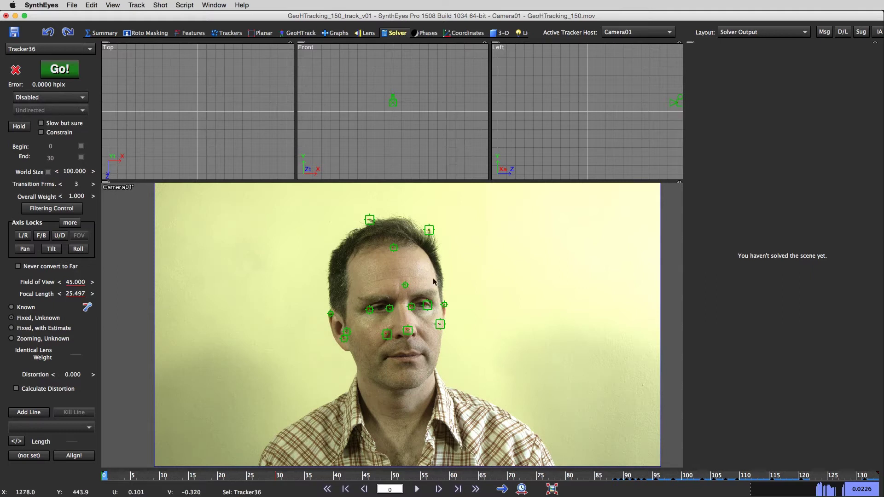
# - Select all the head trackers on Camera01 and add a moving object to the shot
pyautogui.moveTo(442, 209)
pyautogui.mouseDown()
pyautogui.moveTo(364, 199)
pyautogui.moveTo(291, 353)
pyautogui.mouseUp()
pyautogui.moveTo(310, 402); pyautogui.dragTo(576, 313)
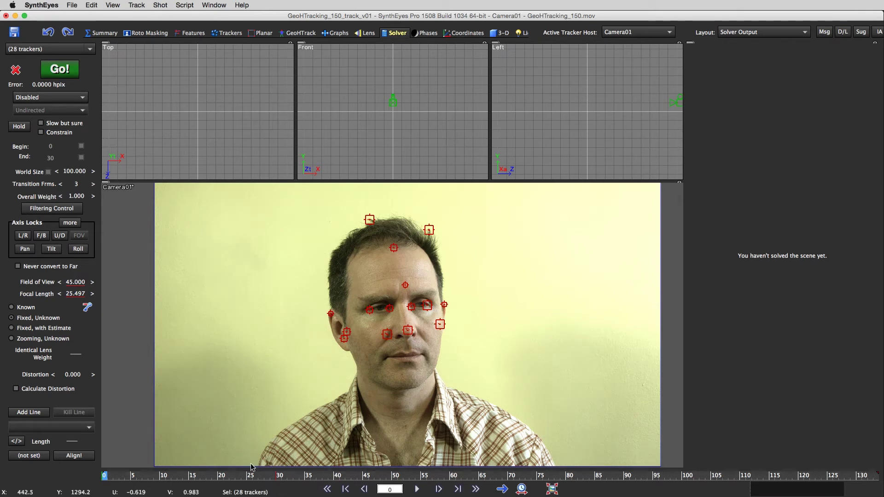
pyautogui.moveTo(35, 471); pyautogui.dragTo(104, 475)
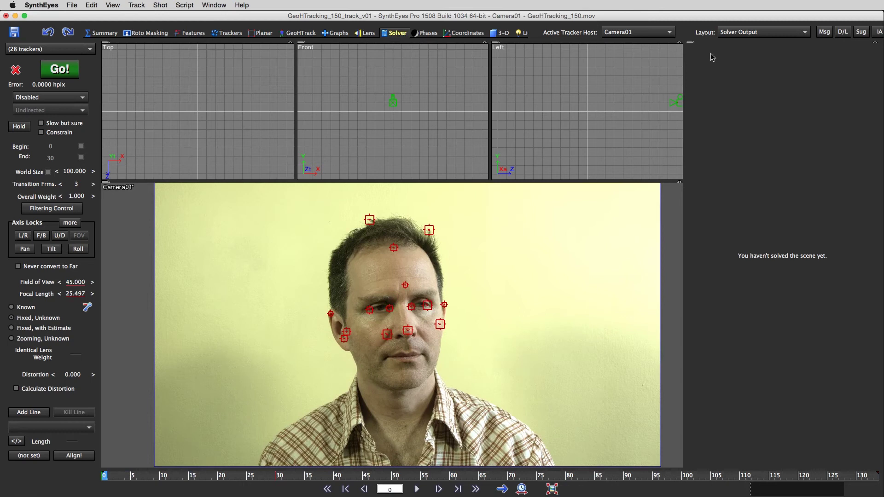
pyautogui.click(158, 5)
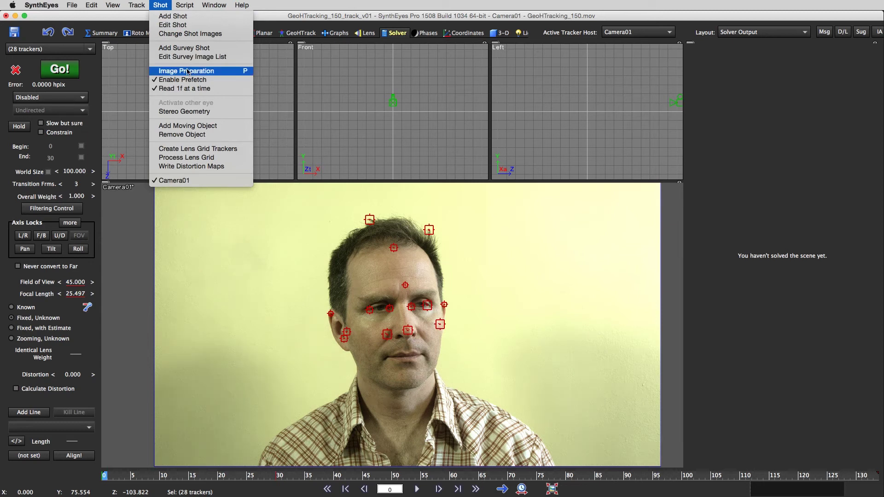
pyautogui.click(190, 125)
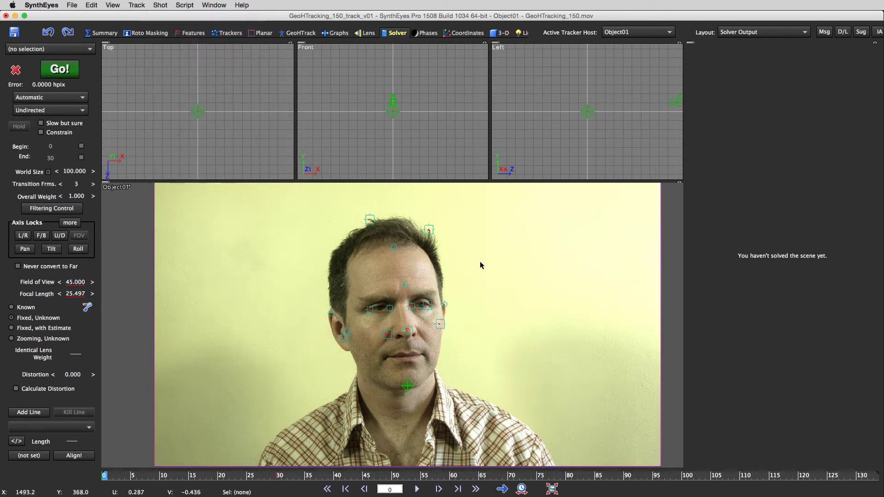
# - Make Camera01 the active host, select all its trackers and reassign them to Object01
pyautogui.click(168, 4)
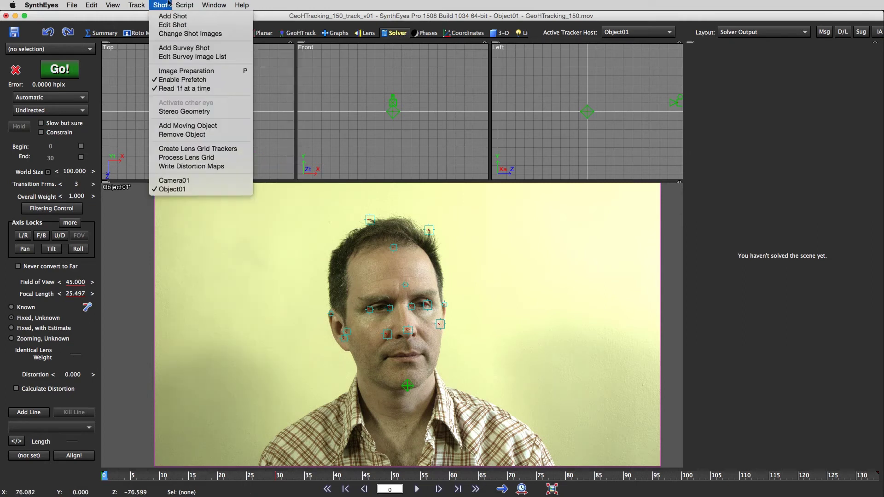
pyautogui.click(175, 180)
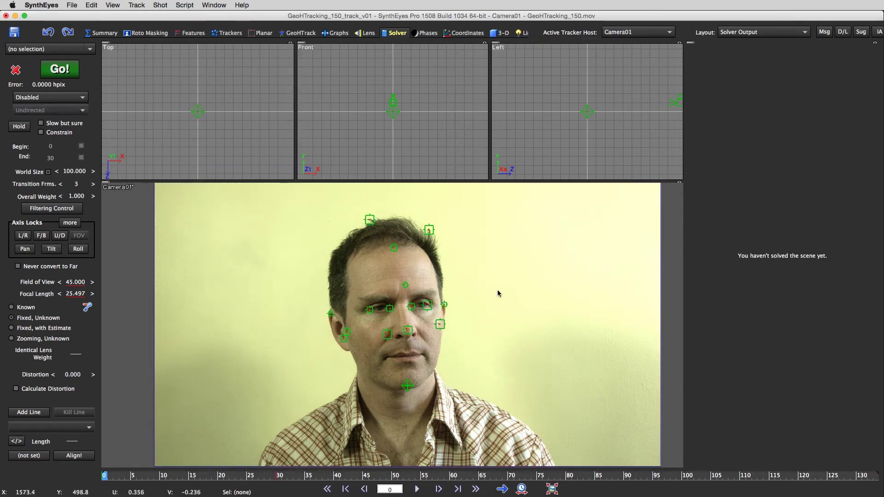
pyautogui.press('super+a')
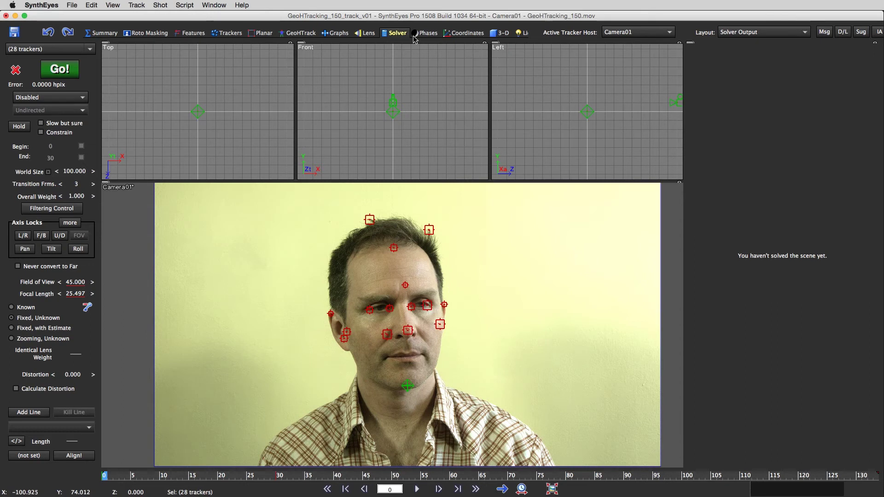
pyautogui.click(462, 34)
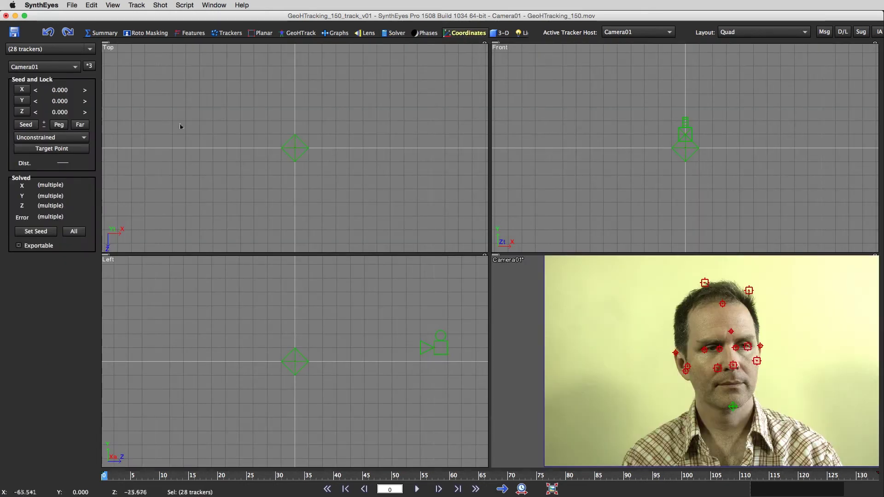
pyautogui.click(54, 68)
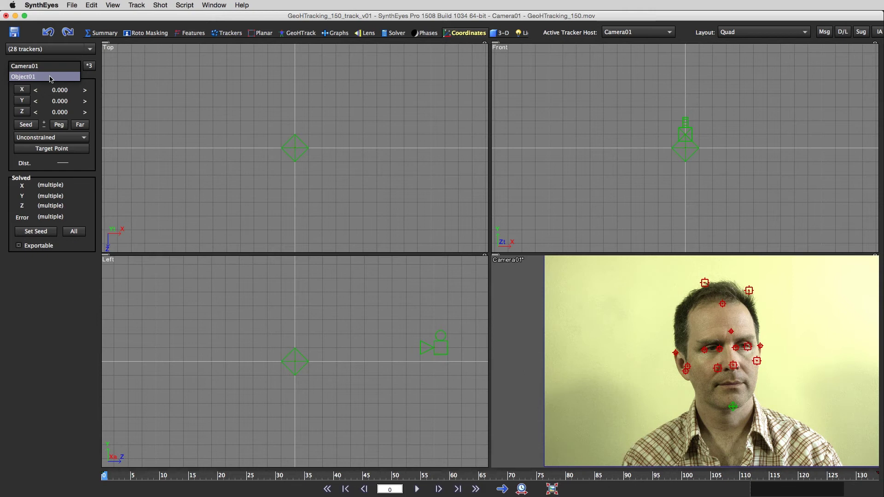
pyautogui.click(51, 78)
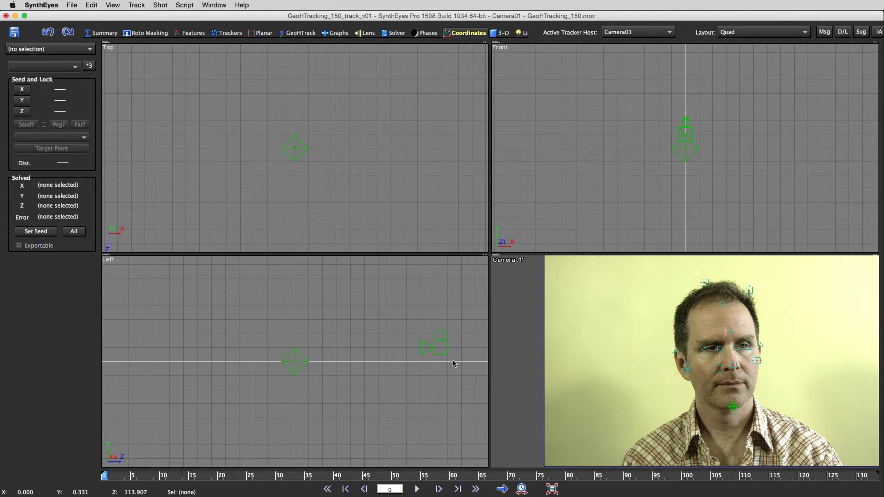
# - Make Object01 the active tracker host and check its trackers on the first frames
pyautogui.click(169, 5)
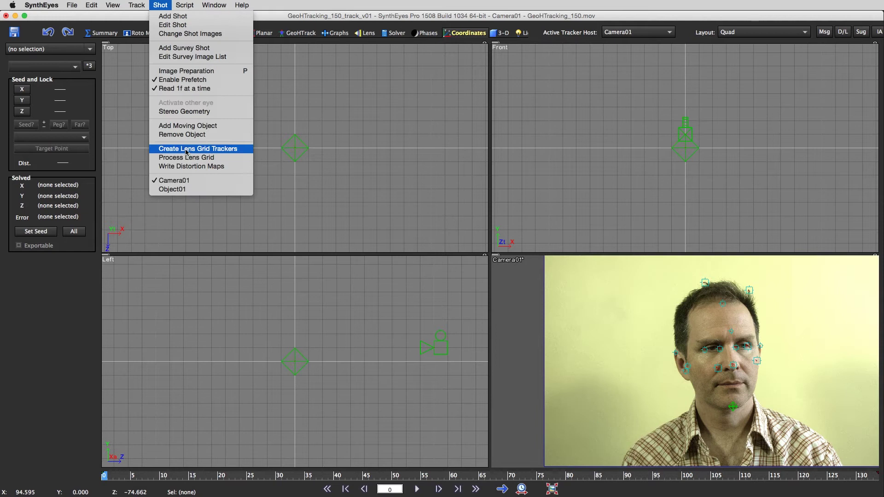
pyautogui.click(196, 193)
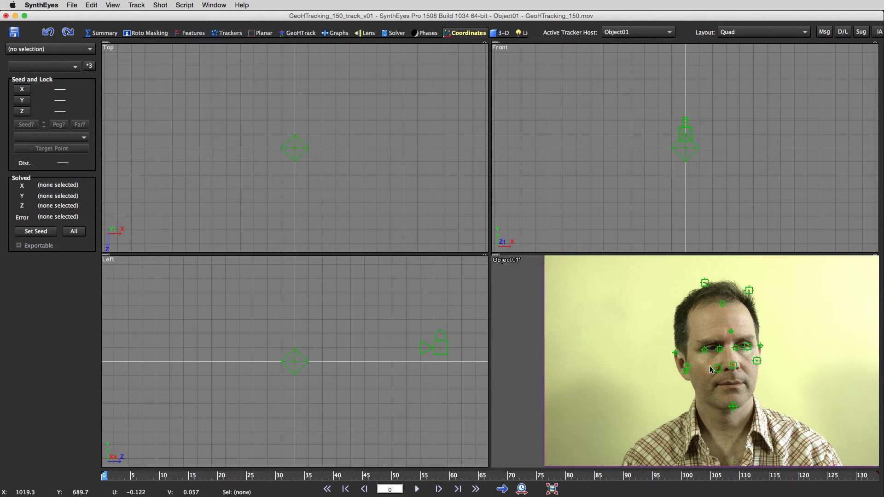
pyautogui.moveTo(133, 475); pyautogui.dragTo(104, 474)
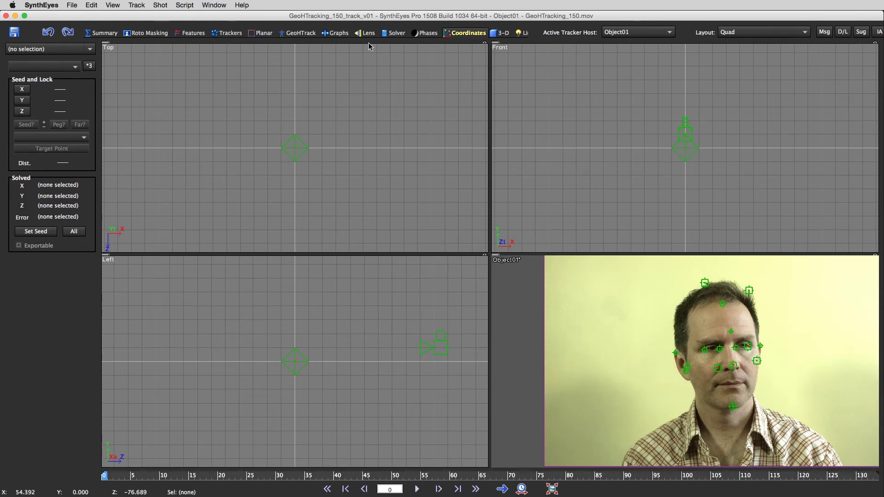
# - Solve the scene for Object01 with the automatic mode and accept the solver report
pyautogui.click(399, 33)
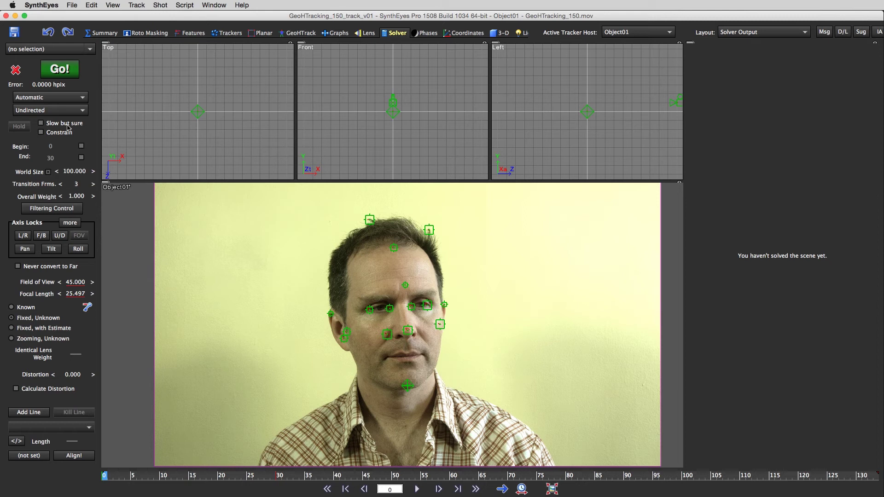
pyautogui.click(58, 72)
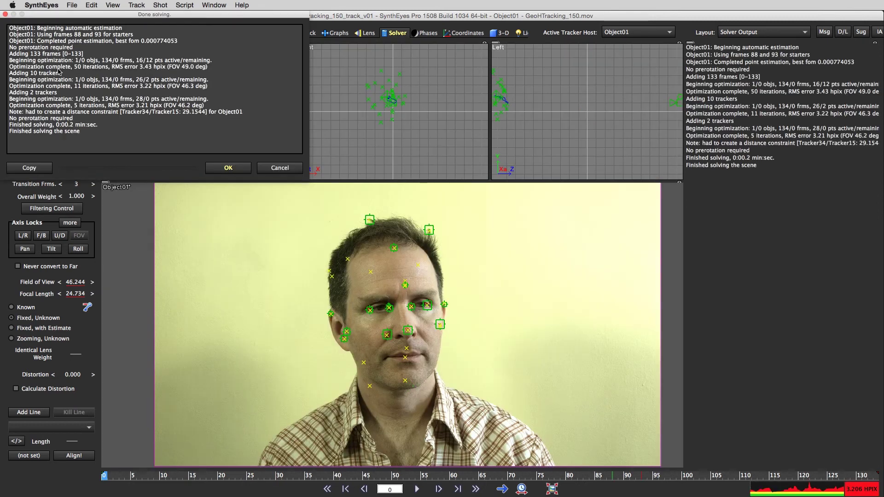
pyautogui.click(228, 168)
# - Examine the solved points and object path across the shot, including how closely the forehead tracker Tracker20 matches its solved point
pyautogui.moveTo(204, 68); pyautogui.dragTo(225, 127, button='middle')
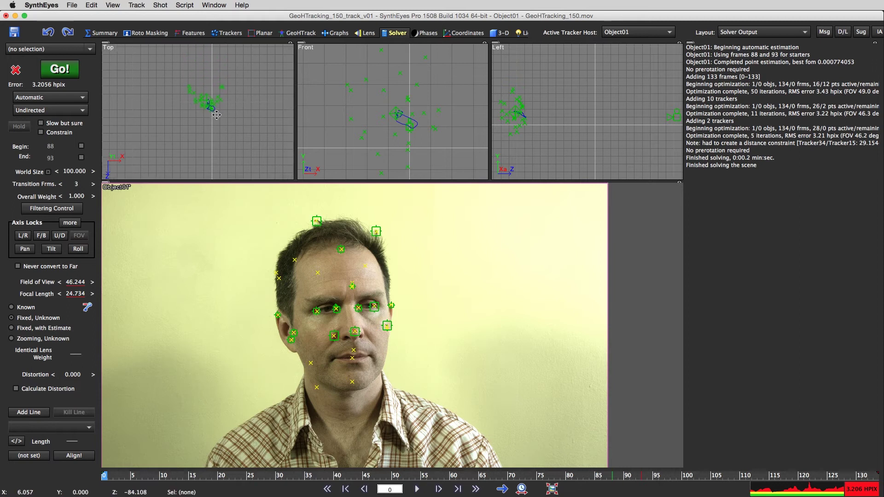
pyautogui.scroll(3, 229, 131)
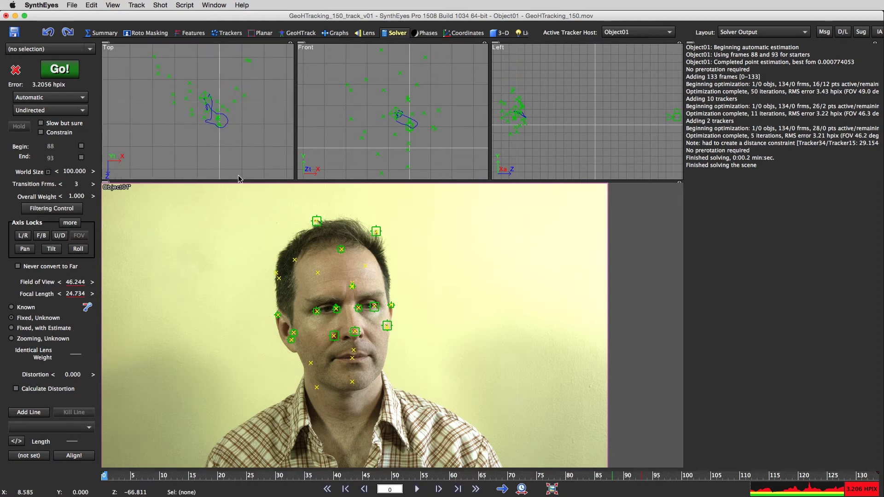
pyautogui.scroll(2, 544, 120)
pyautogui.moveTo(544, 120); pyautogui.dragTo(627, 102, button='middle')
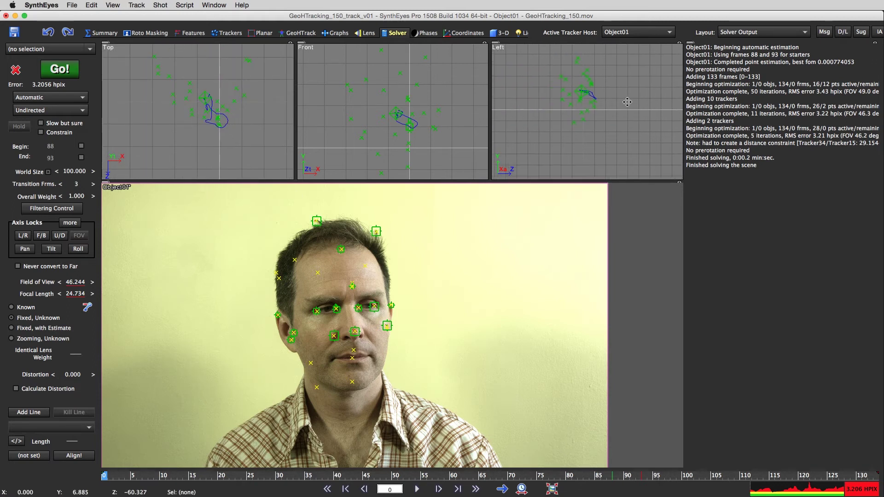
pyautogui.moveTo(115, 473); pyautogui.dragTo(237, 487)
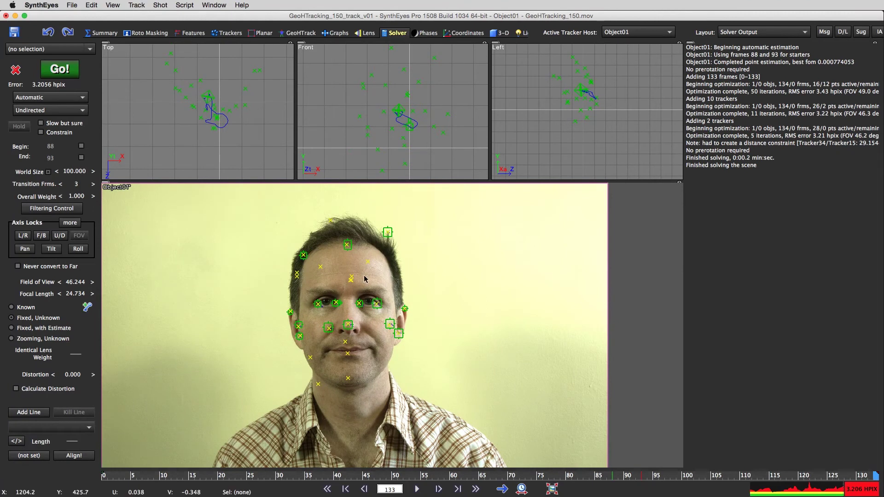
pyautogui.scroll(5, 357, 275)
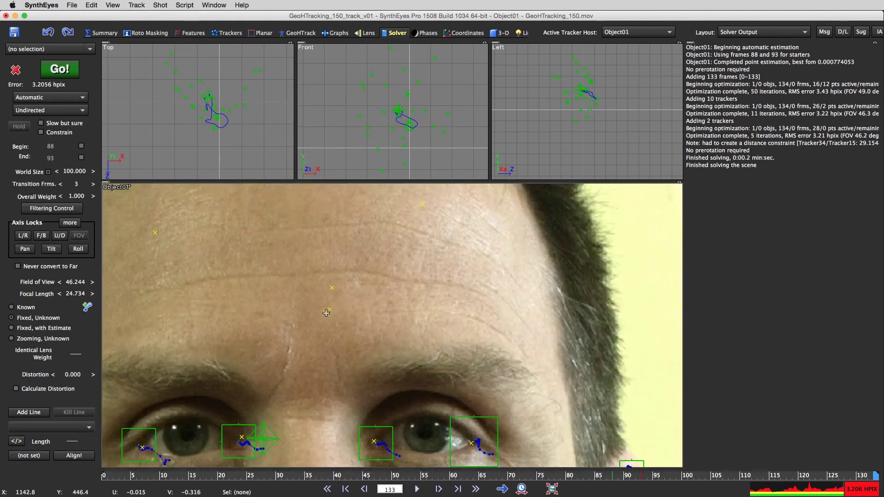
pyautogui.click(327, 311)
pyautogui.click(324, 313)
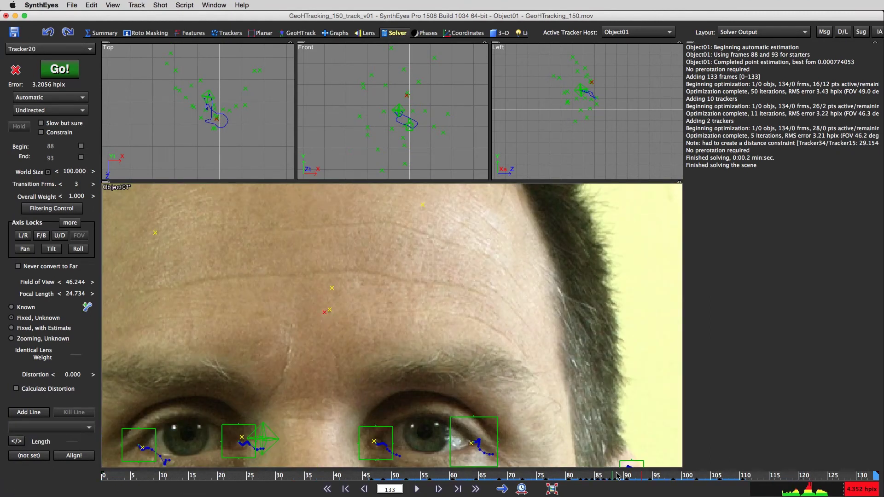
pyautogui.moveTo(604, 477); pyautogui.dragTo(2, 412)
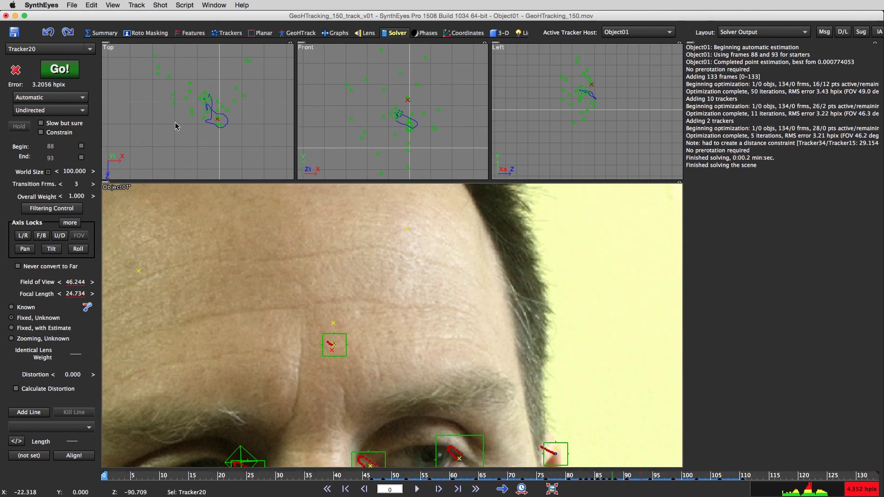
pyautogui.scroll(-5, 416, 316)
pyautogui.moveTo(413, 372); pyautogui.dragTo(467, 312, button='middle')
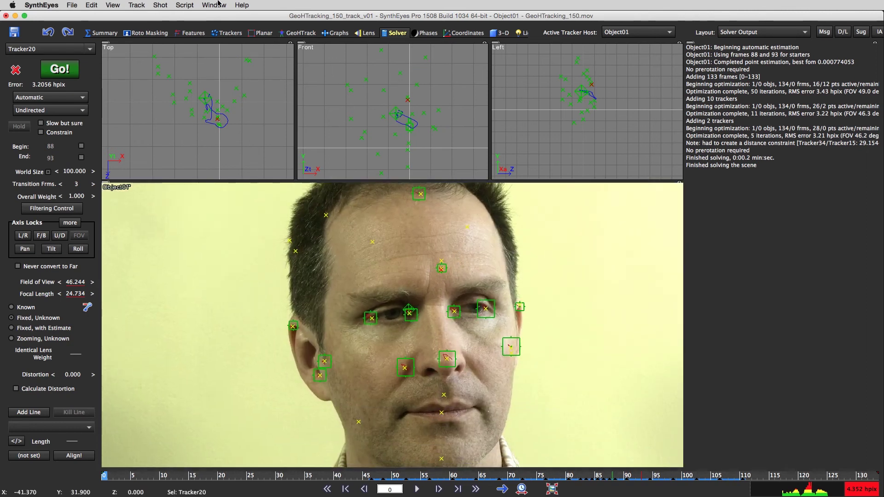
pyautogui.click(165, 3)
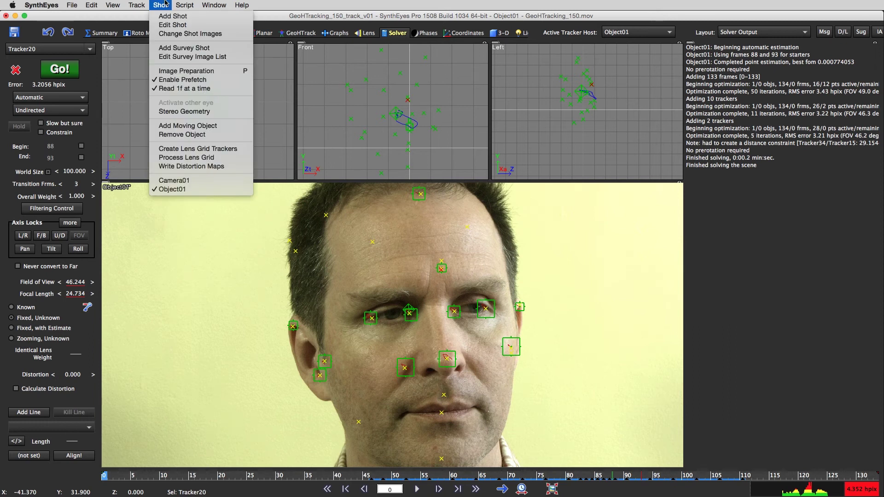
pyautogui.moveTo(145, 3)
pyautogui.click(157, 25)
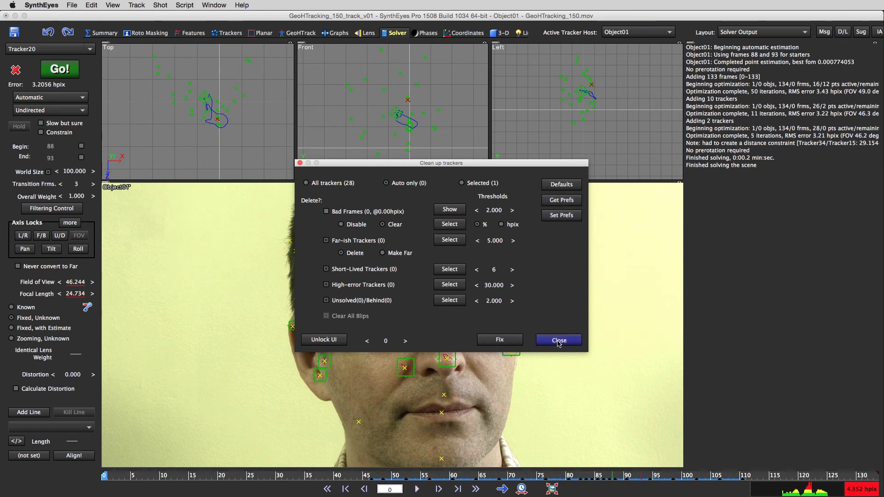
pyautogui.click(538, 343)
# - Examine how many trackers Coalesce Nearby Trackers would eliminate with its current settings, and close it without coalescing
pyautogui.click(159, 5)
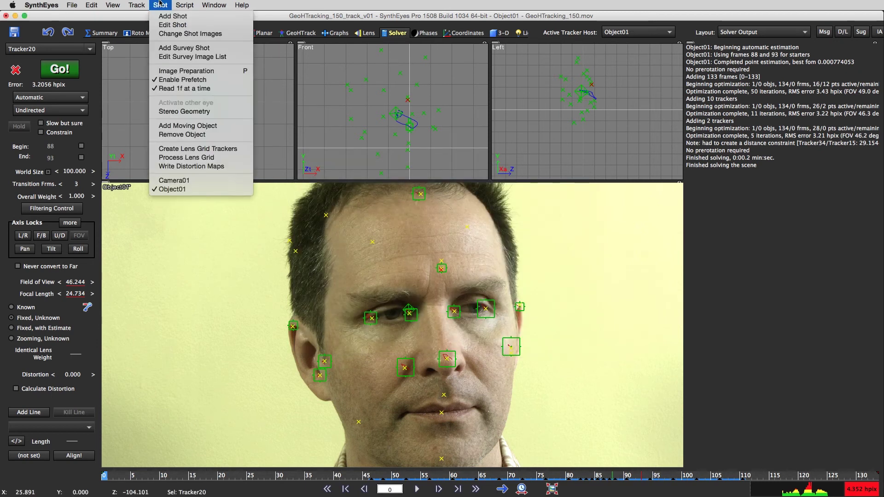
pyautogui.moveTo(144, 2)
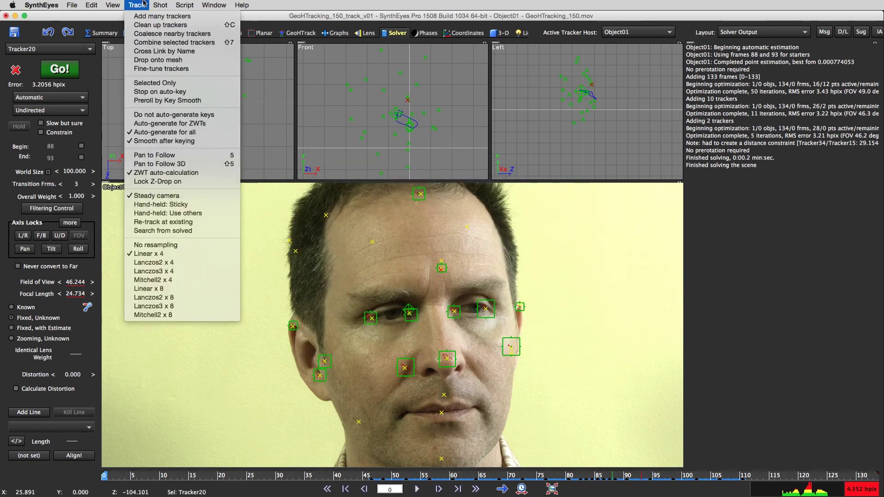
pyautogui.click(172, 34)
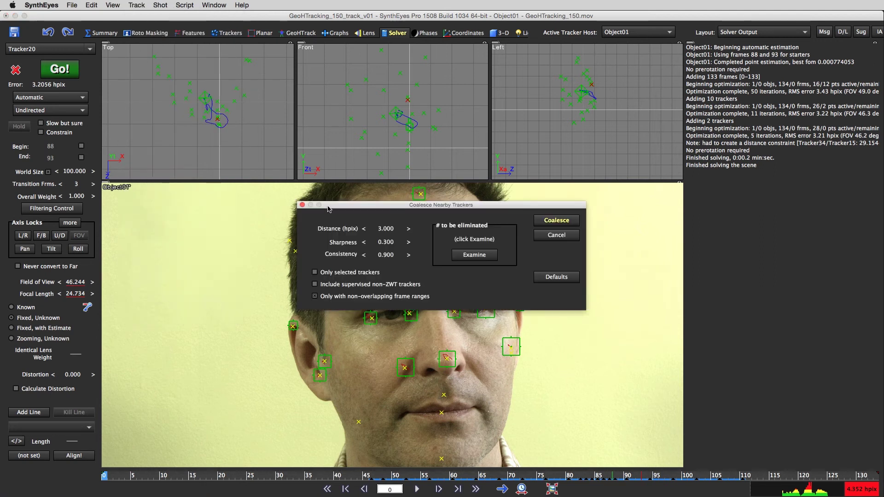
pyautogui.click(474, 255)
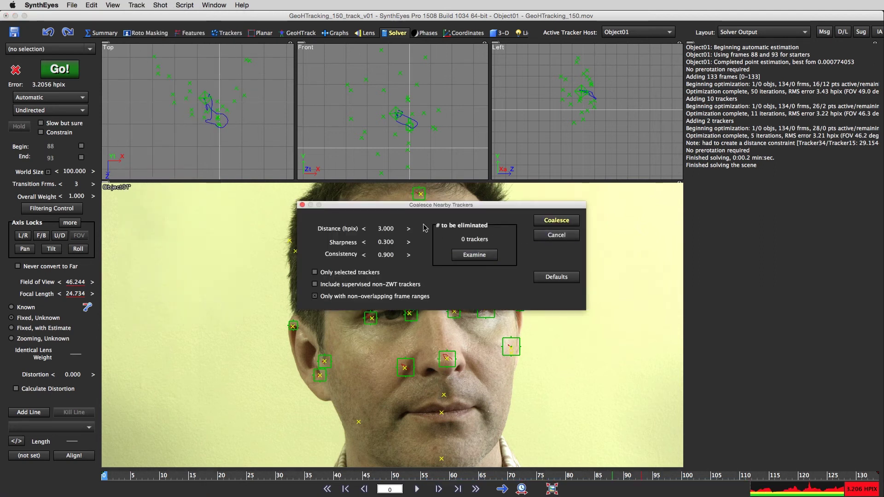
pyautogui.click(302, 204)
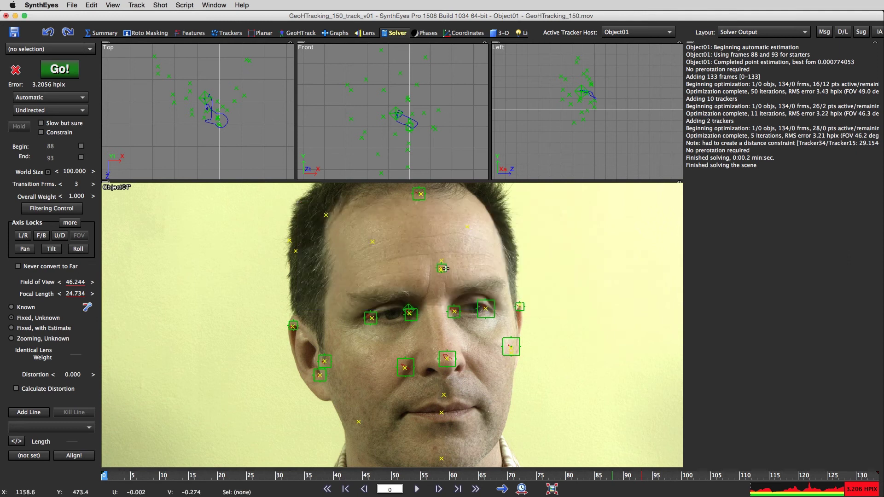
# - Examine how well the solved points follow the face through the whole shot, ending on the last frame in the camera view
pyautogui.moveTo(435, 476); pyautogui.dragTo(876, 475)
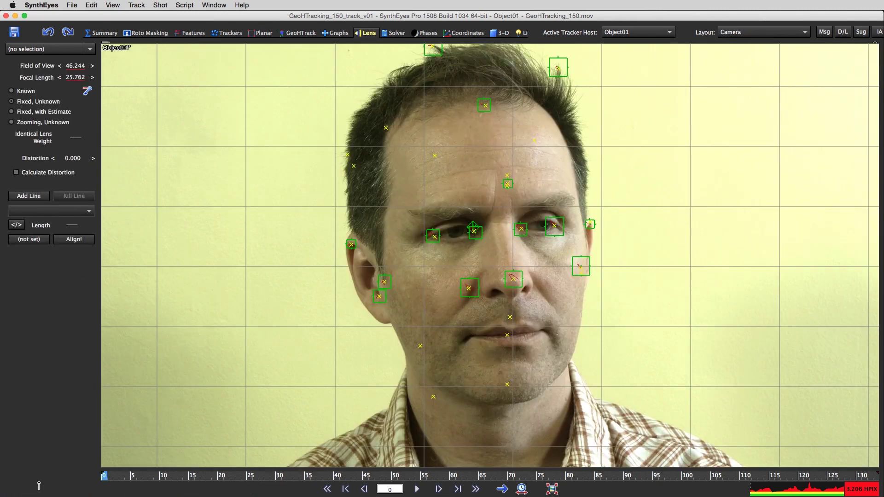
pyautogui.moveTo(38, 481); pyautogui.dragTo(876, 477)
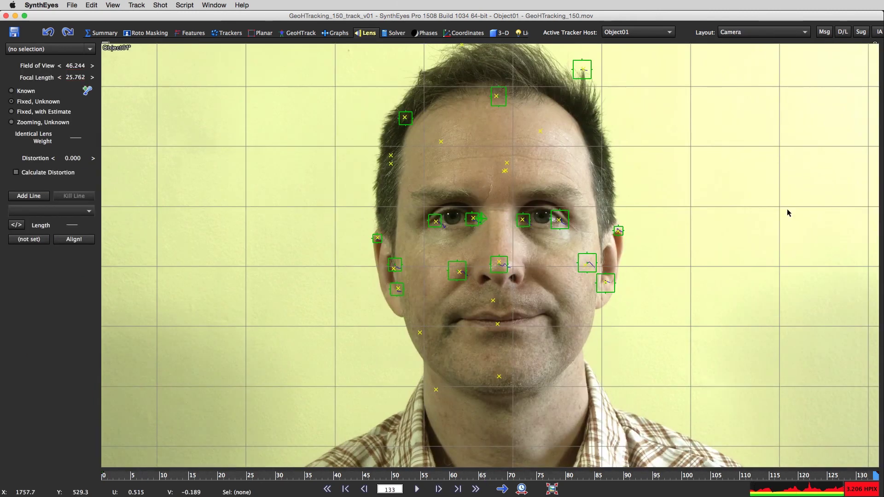
# - Set up the 3-D workspace with the Quad layout and scrub the shot back to frame 0 to check the points' motion
pyautogui.click(494, 33)
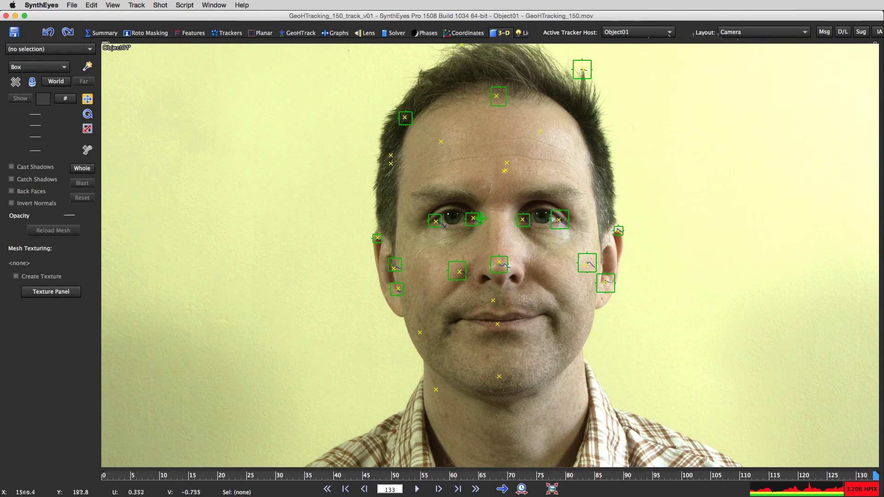
pyautogui.click(761, 32)
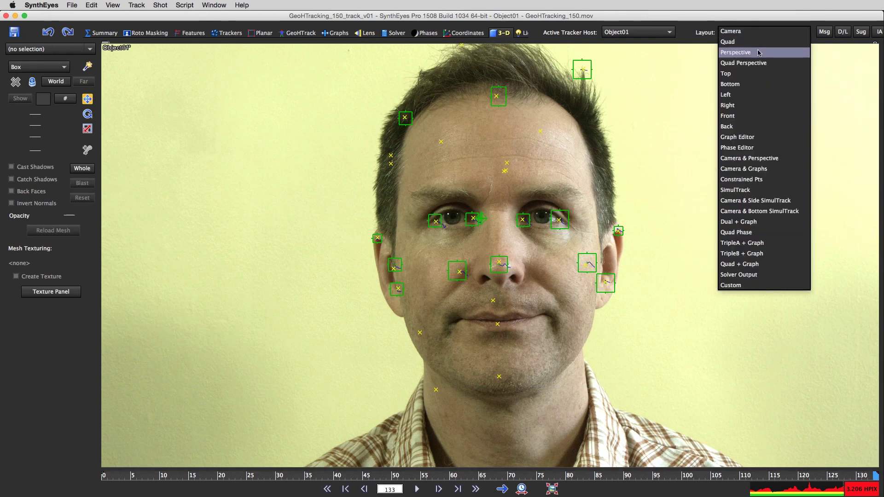
pyautogui.click(733, 42)
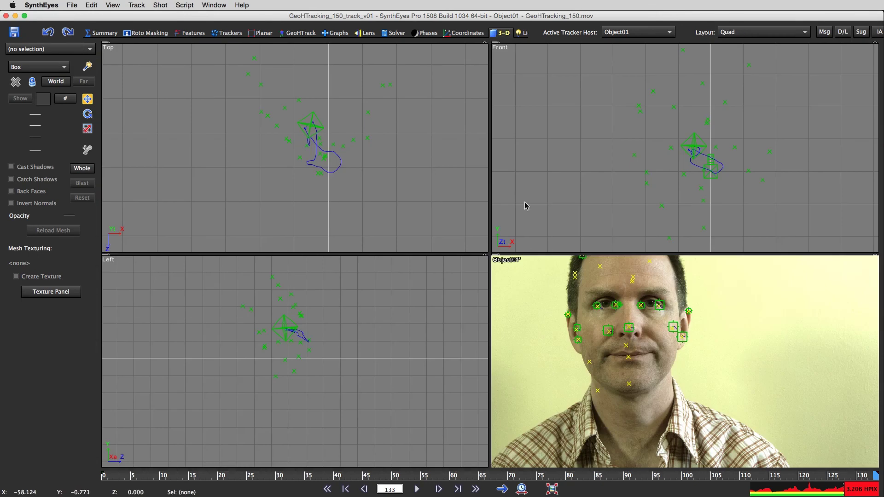
pyautogui.moveTo(245, 477); pyautogui.dragTo(104, 477)
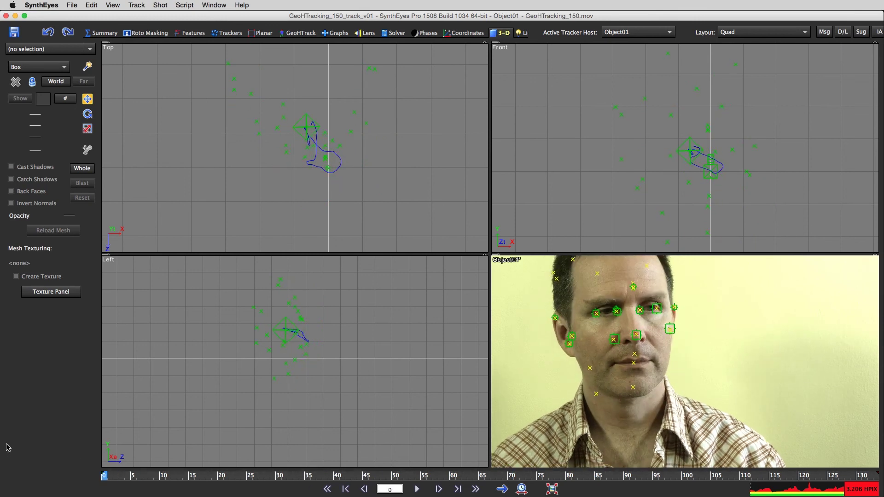